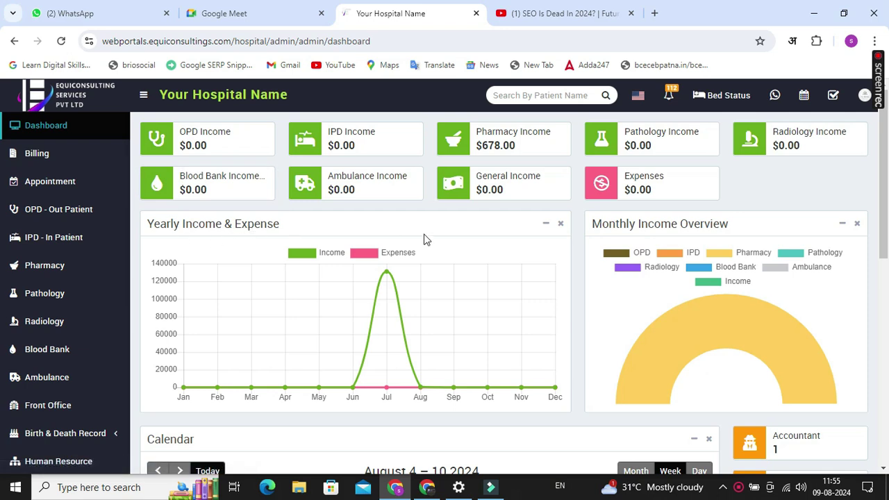
Look over the dashboard's income cards, yearly and monthly income charts, calendar and staff counts.
scroll(426, 239, "down", 1)
scroll(691, 212, "down", 2)
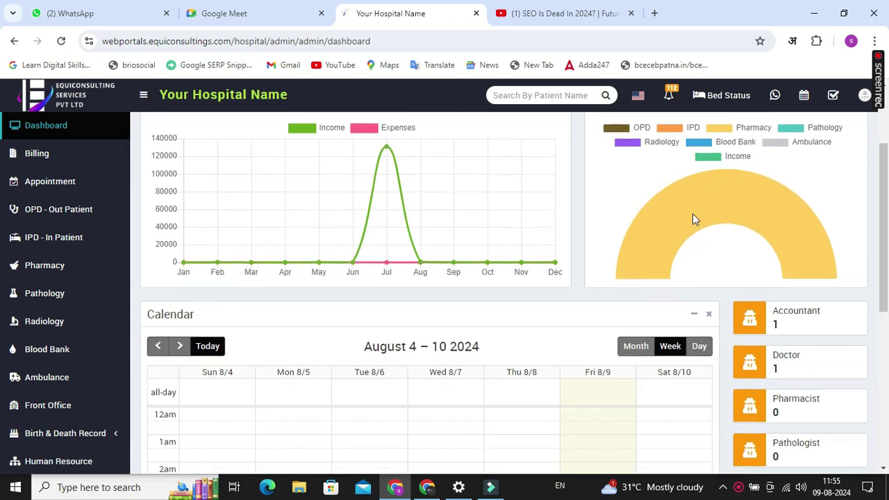
scroll(693, 219, "down", 1)
scroll(692, 219, "up", 3)
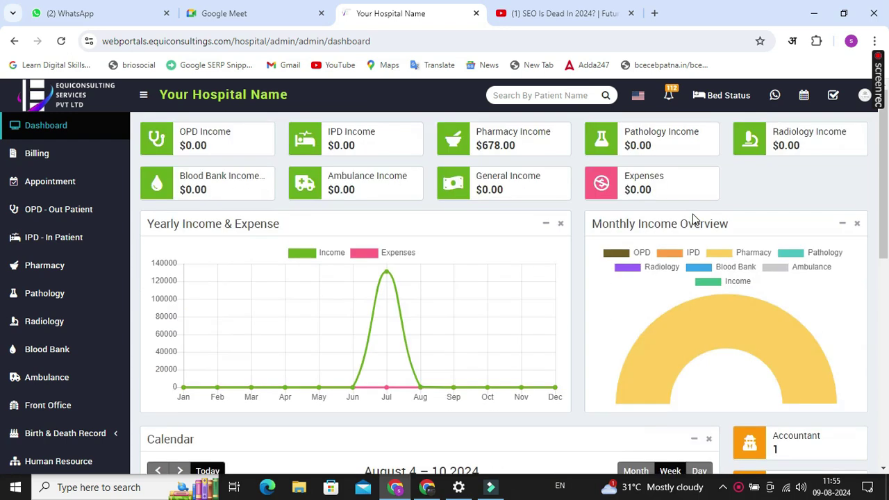
Open Appointment billing, bring up the form for adding an appointment and view its Doctor choices.
left_click(42, 158)
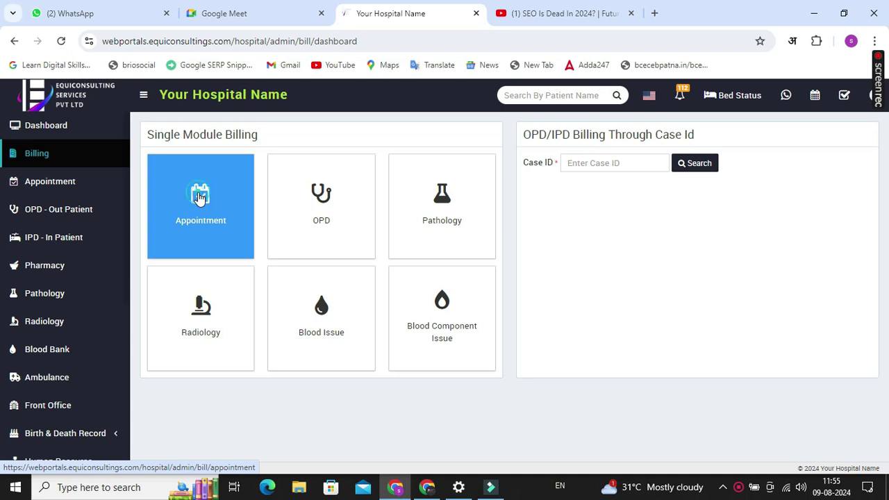
left_click(198, 198)
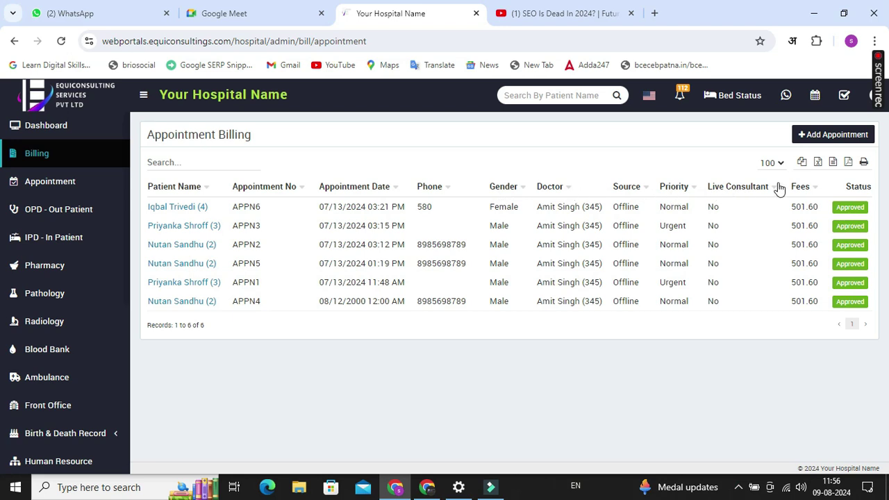
left_click(842, 135)
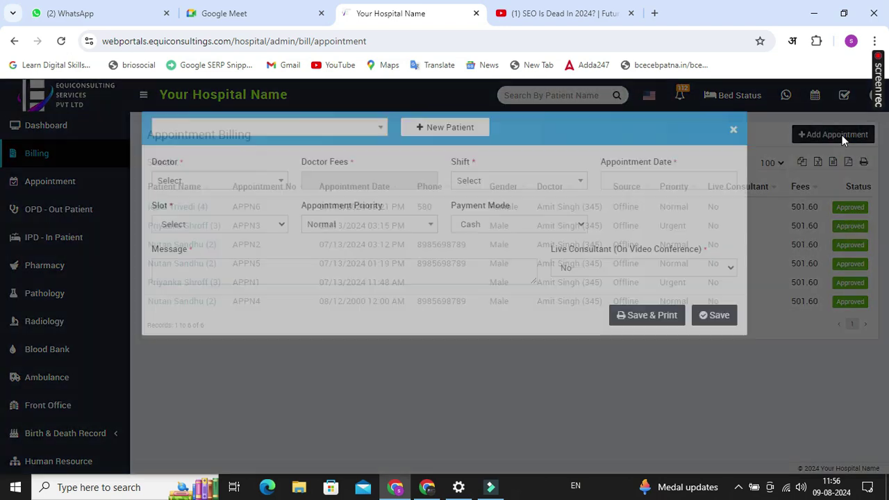
left_click(212, 182)
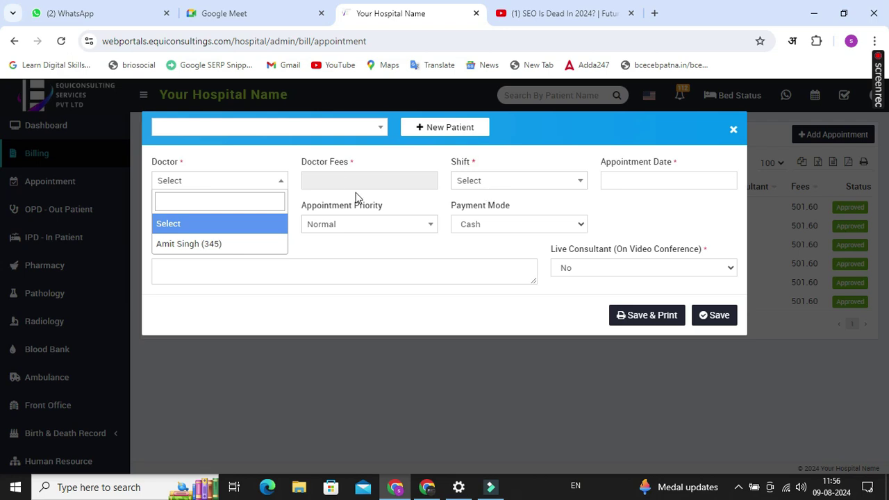
Examine the new patient form's fields from the appointment form, and close both forms without saving.
left_click(464, 131)
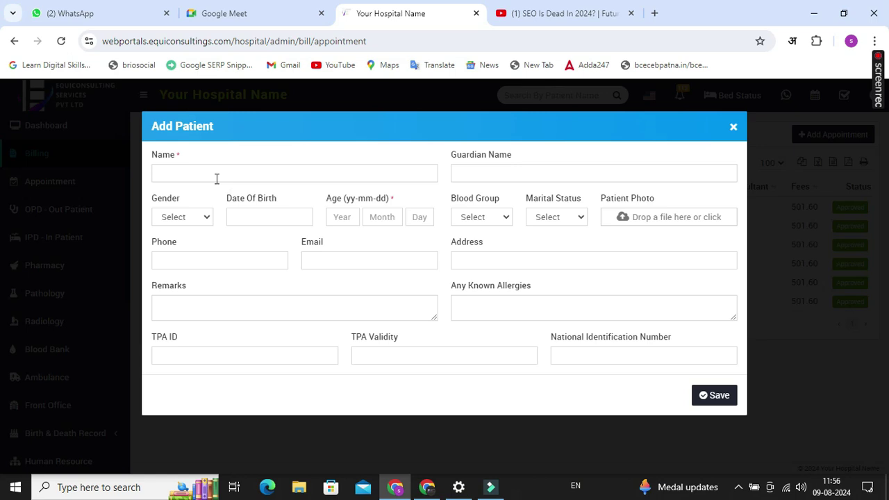
left_click(208, 172)
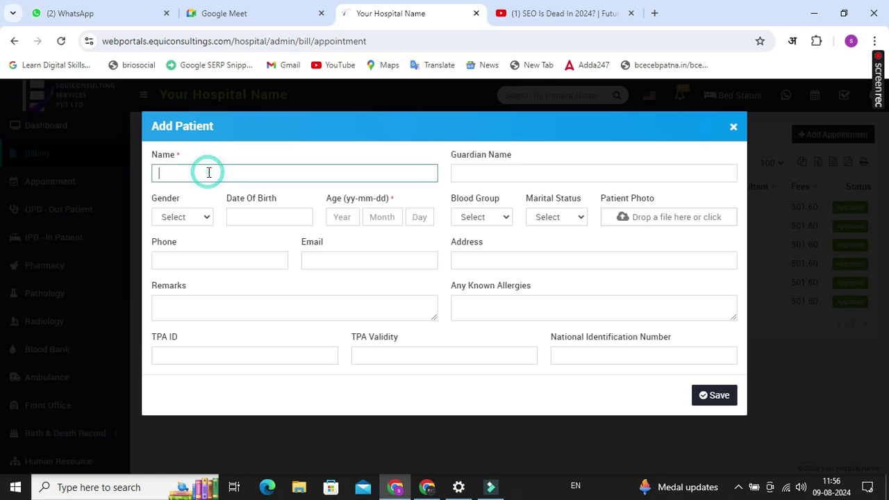
left_click(469, 179)
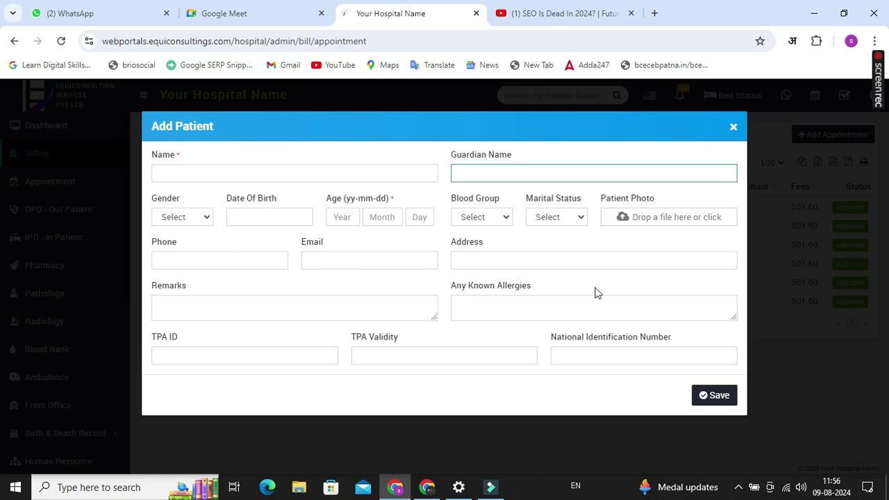
left_click(733, 127)
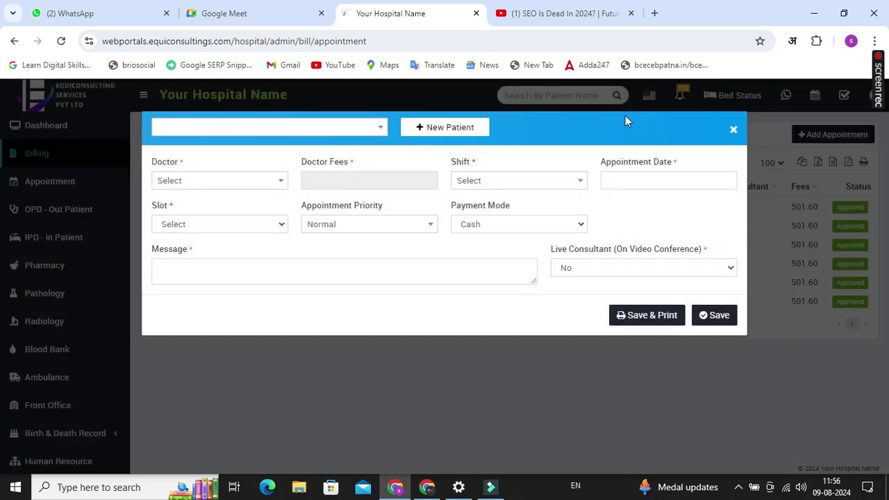
left_click(733, 129)
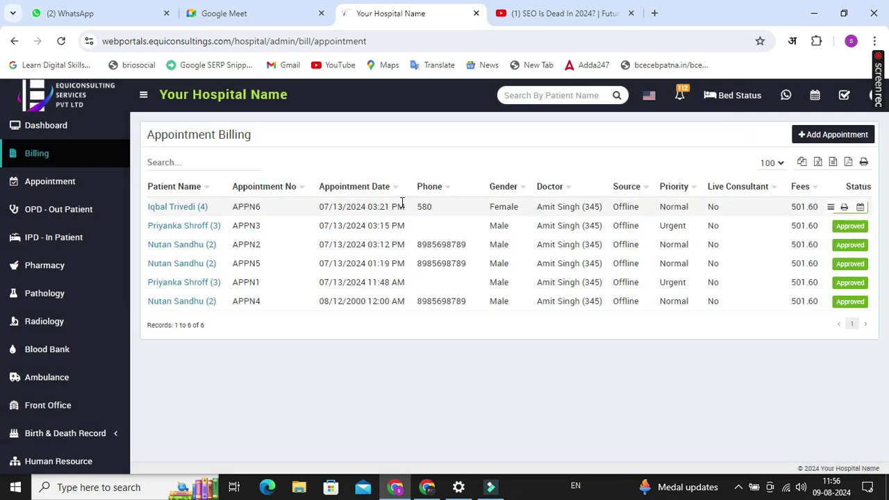
Open OPD billing and examine the blank form for adding an OPD patient, closing it without saving.
left_click(48, 158)
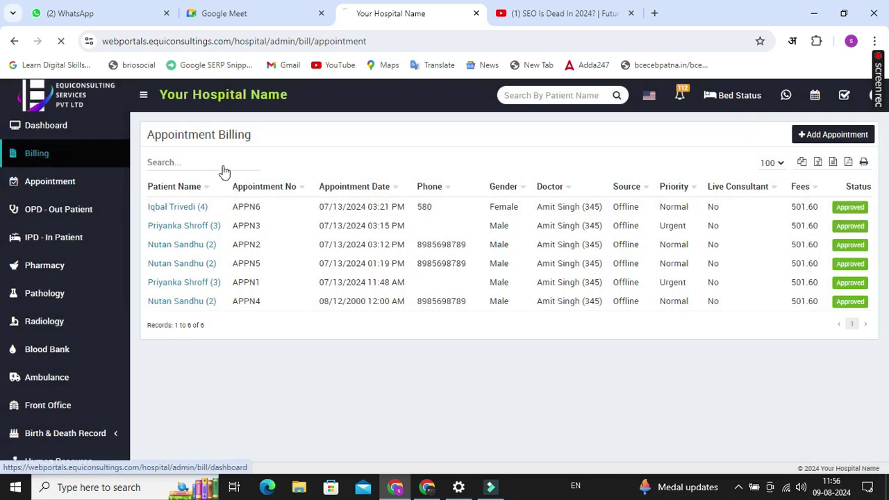
left_click(341, 201)
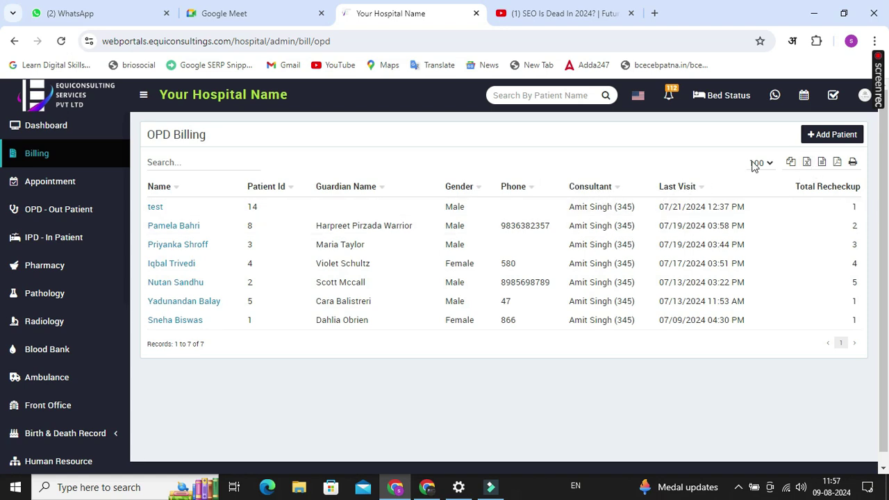
left_click(827, 134)
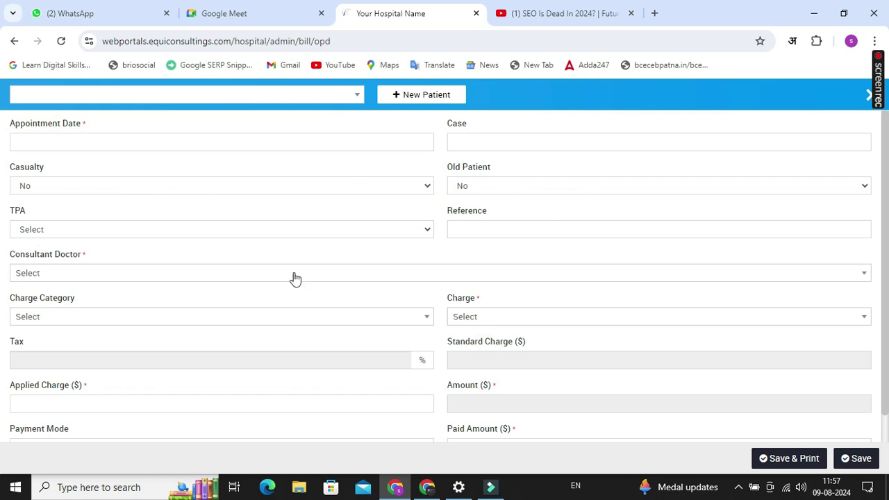
scroll(294, 278, "down", 1)
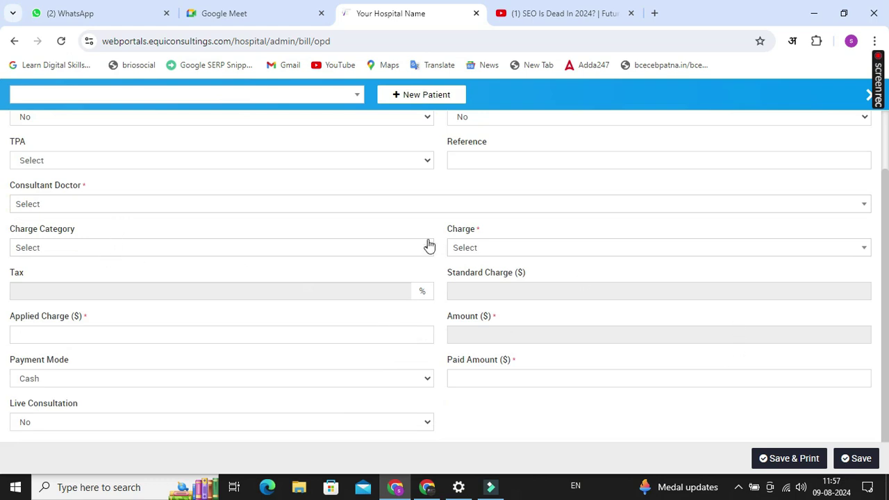
left_click(869, 98)
Search the Pathology billing records for 24 and view the blank pathology bill form, closing it without saving.
left_click(64, 156)
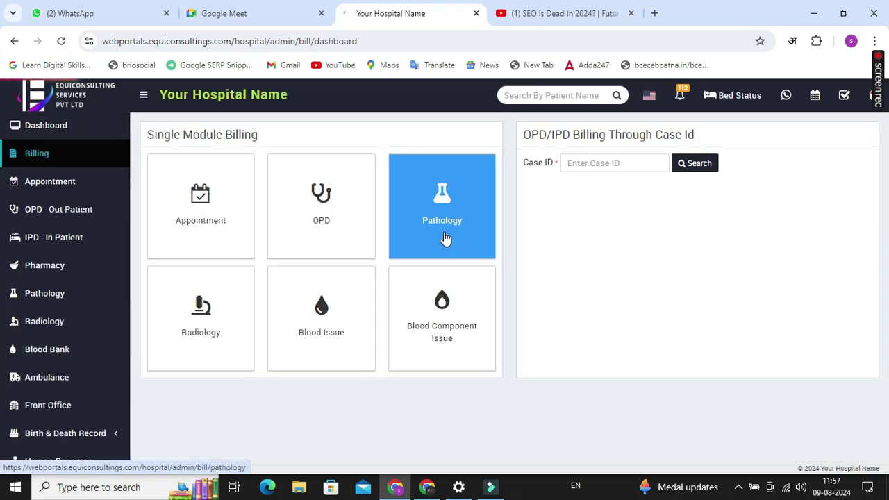
left_click(445, 239)
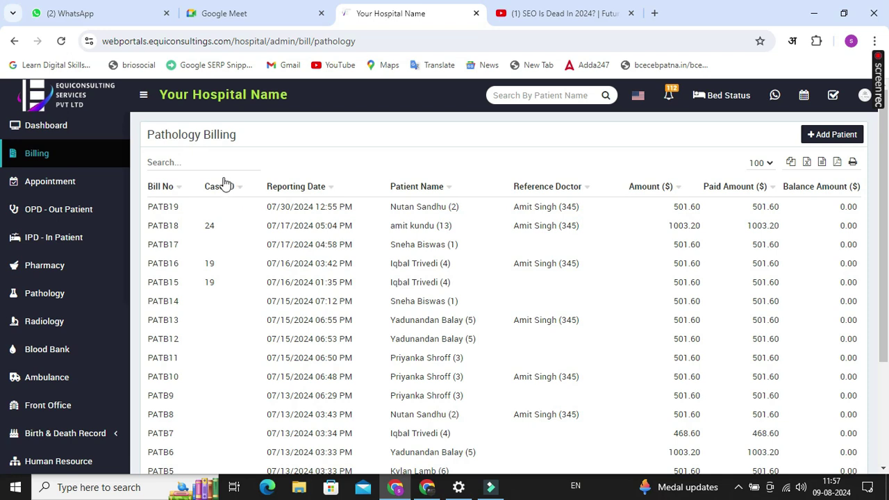
left_click(198, 161)
type("24")
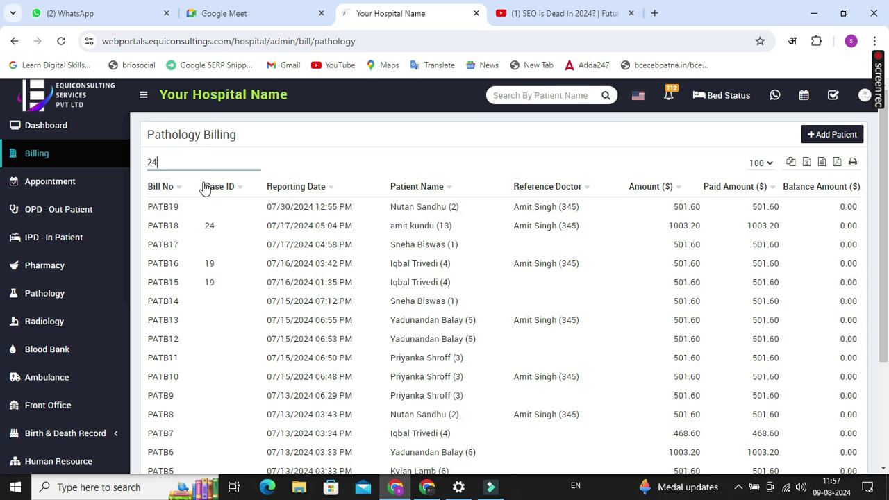
left_click(834, 135)
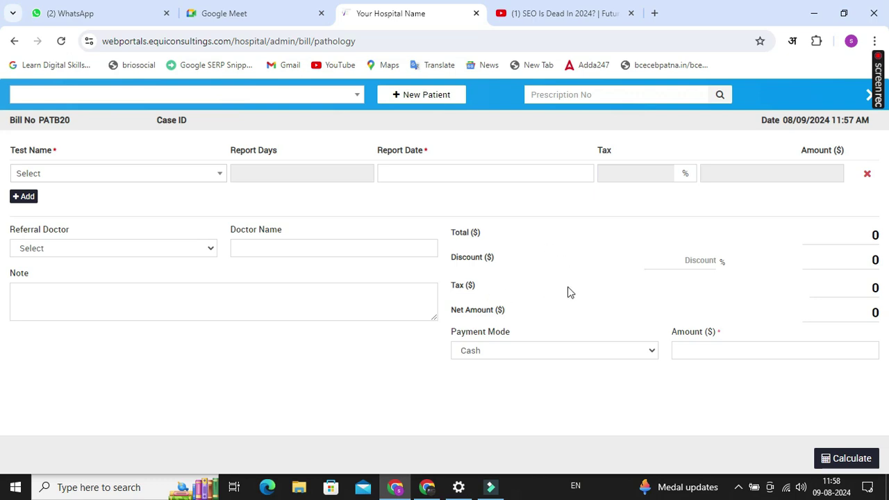
left_click(868, 94)
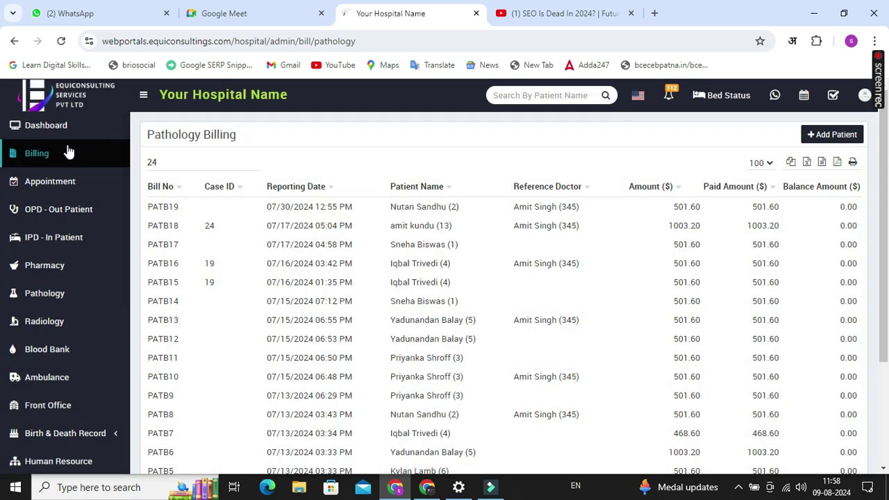
Open Radiology billing and view the blank radiology bill form, closing it without saving.
left_click(65, 153)
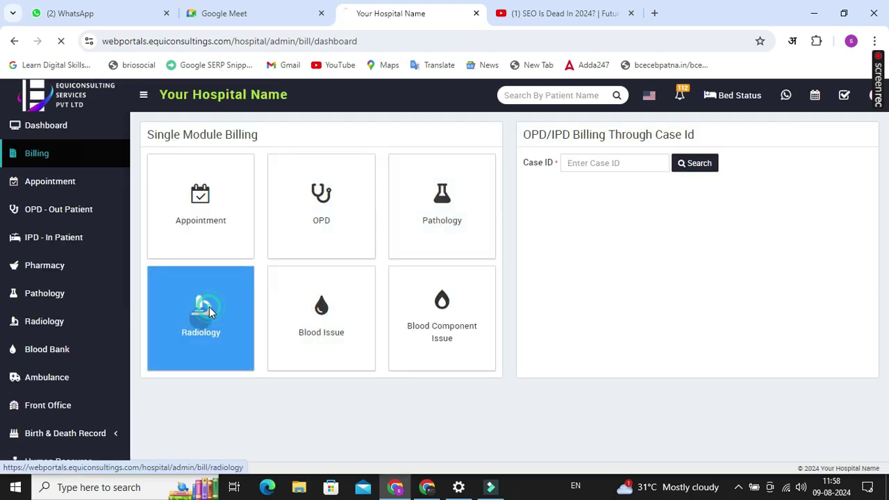
left_click(206, 309)
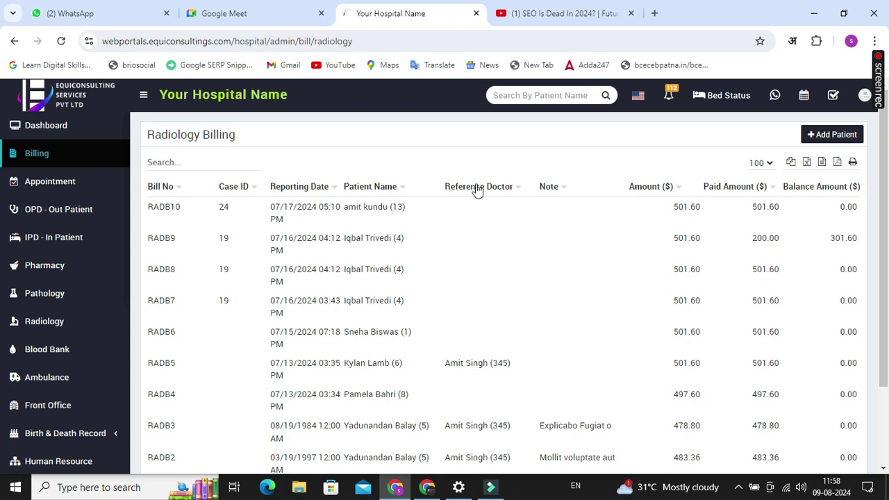
left_click(834, 135)
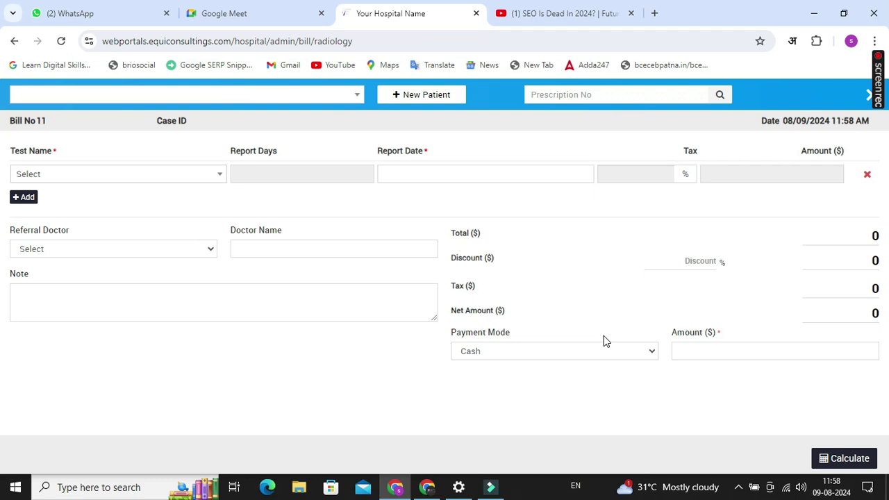
left_click(869, 96)
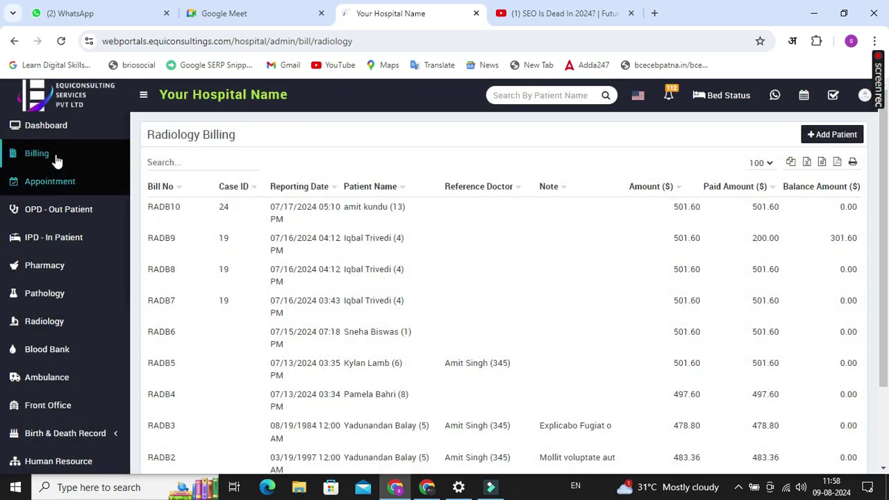
View the Blood Issue billing records and examine the blank Issue Component form in Blood Component Issue billing, closing it without saving.
left_click(55, 154)
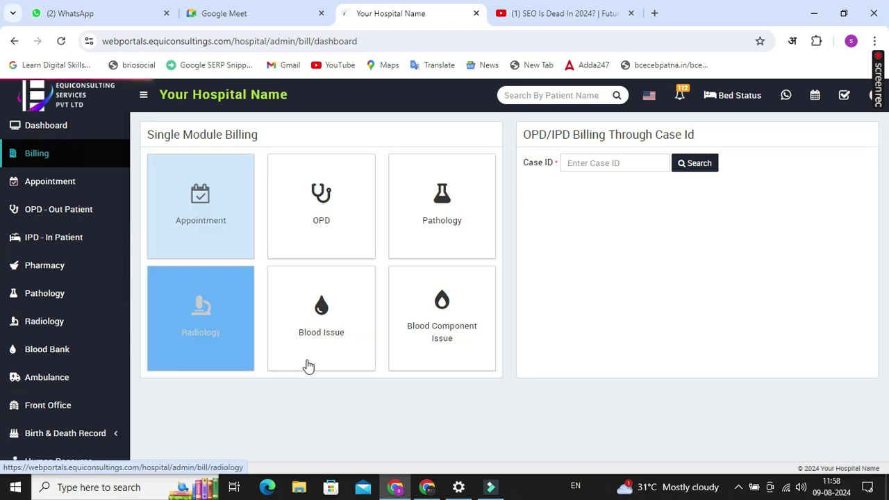
left_click(348, 344)
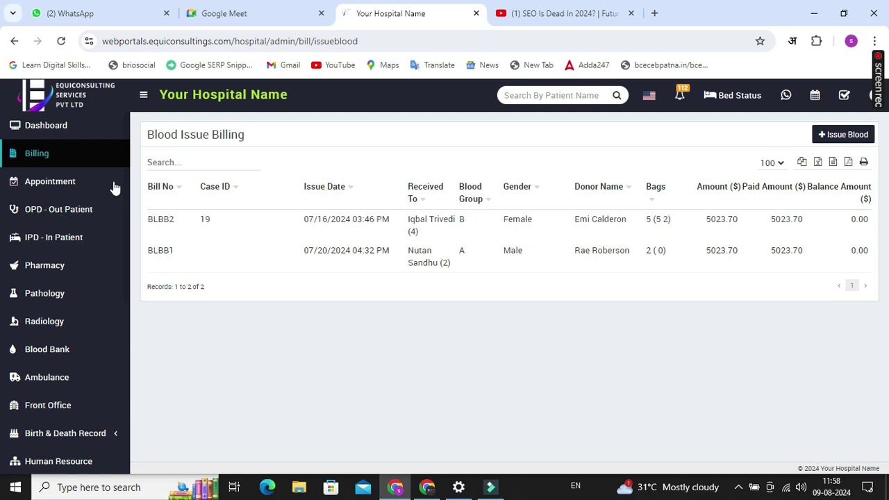
left_click(92, 155)
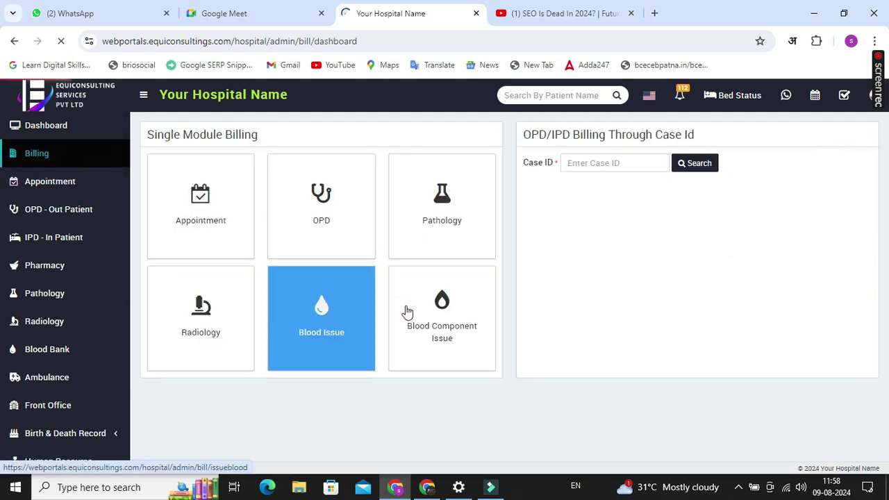
left_click(431, 315)
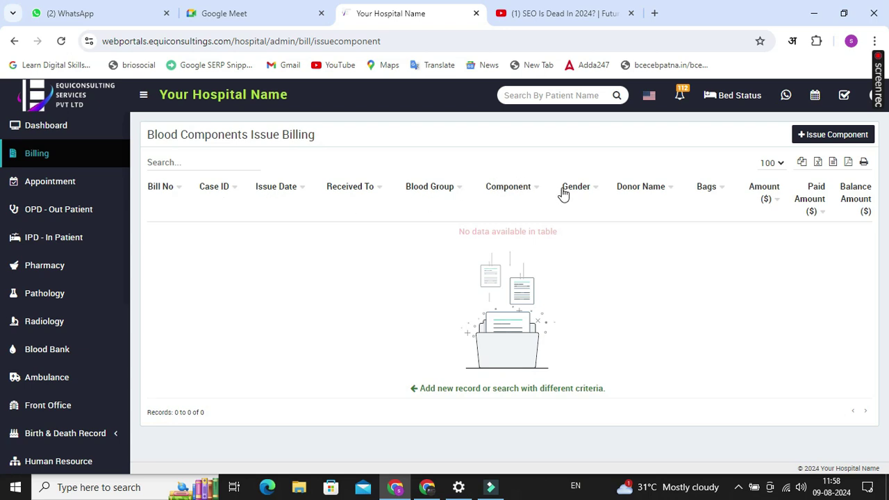
left_click(833, 134)
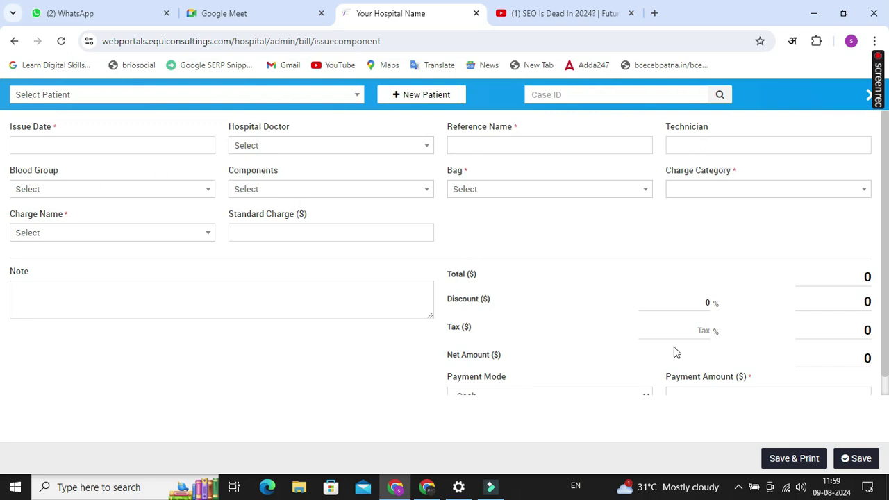
scroll(673, 352, "down", 1)
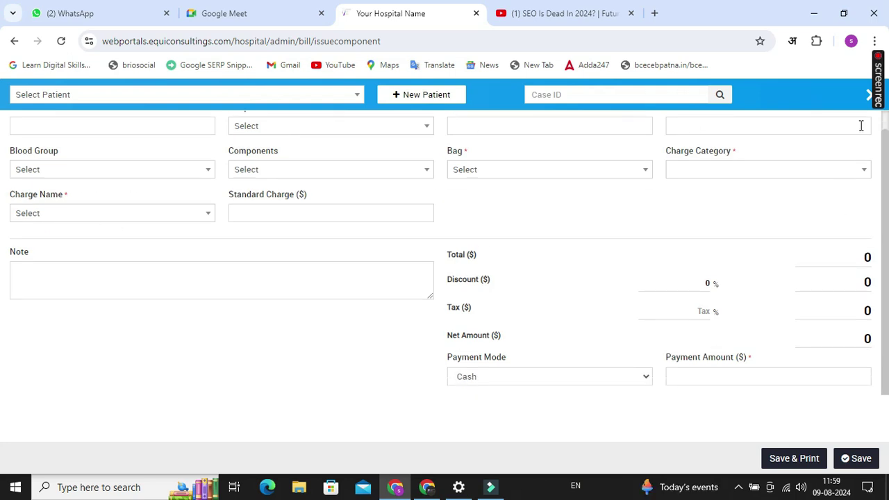
left_click(868, 96)
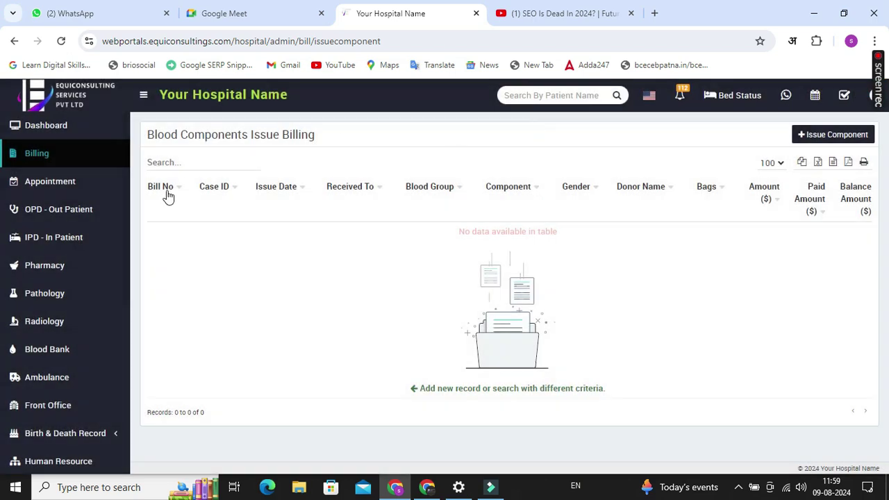
Open the Appointment module's details list and view its blank form for adding an appointment, closing it without saving.
left_click(49, 182)
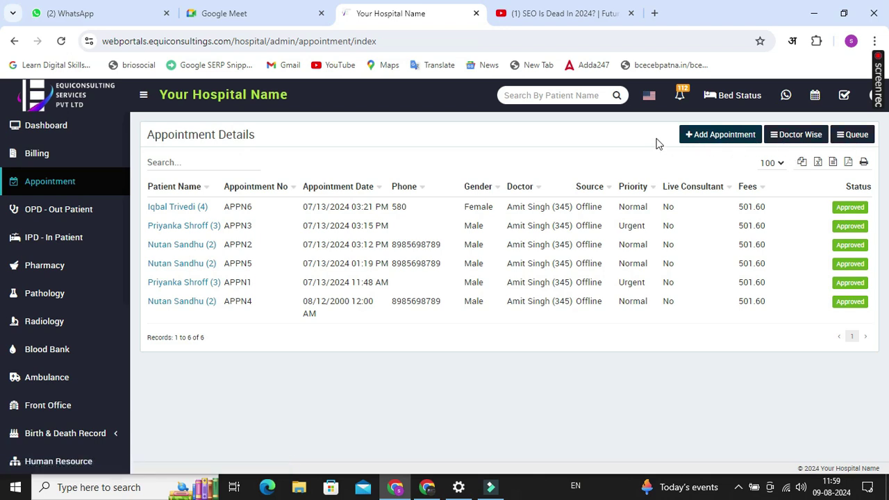
left_click(729, 141)
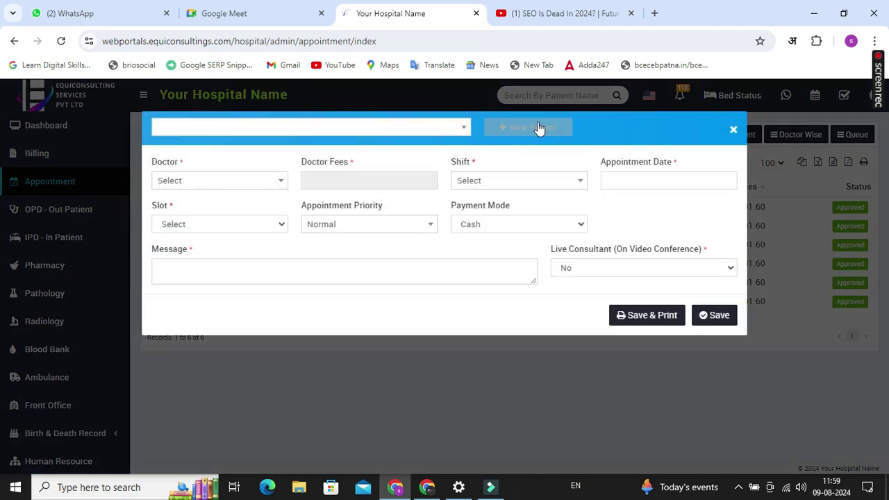
left_click(734, 128)
Open the Pharmacy bill records and view the blank form for generating a pharmacy bill, closing it without saving.
left_click(43, 268)
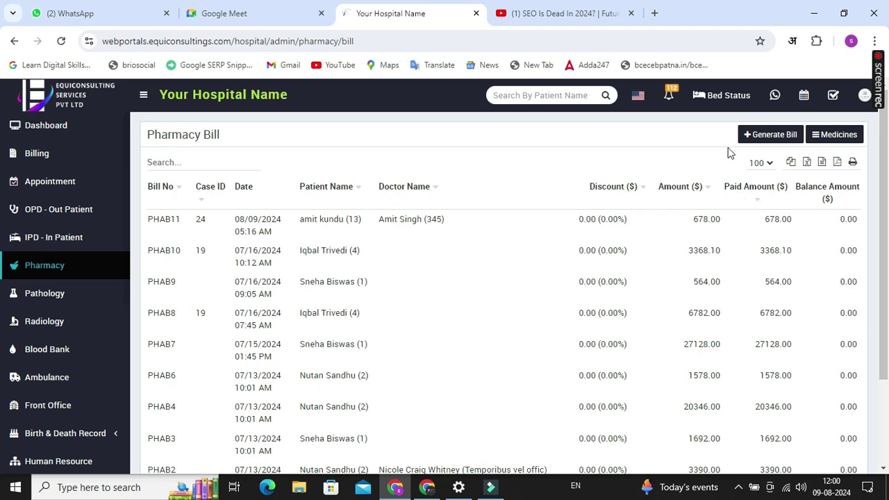
left_click(765, 142)
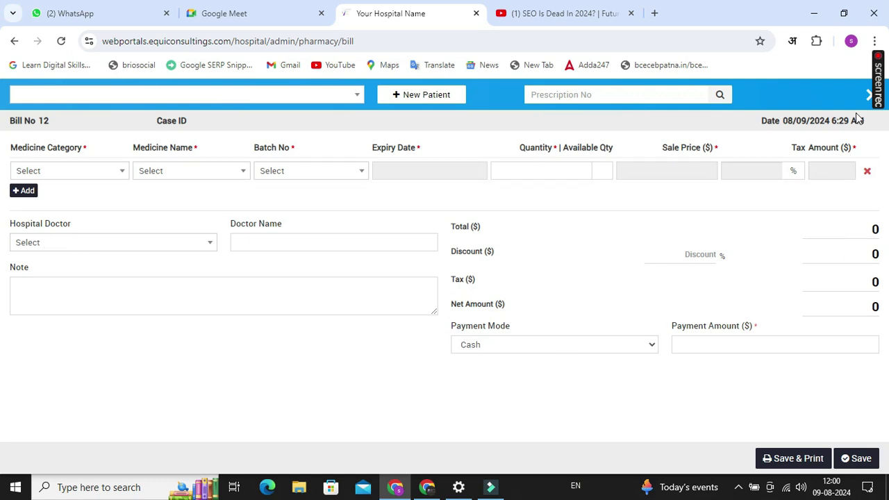
left_click(868, 94)
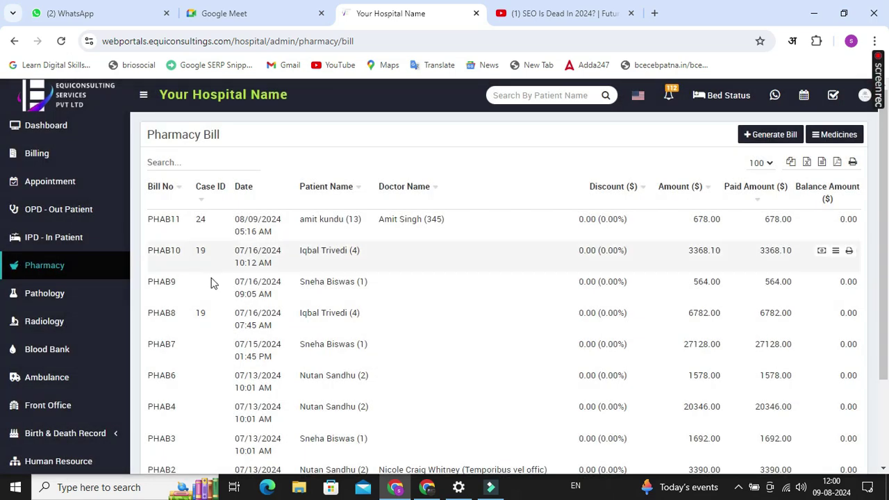
Open the Pathology module and look through its list of pathology bills.
left_click(62, 294)
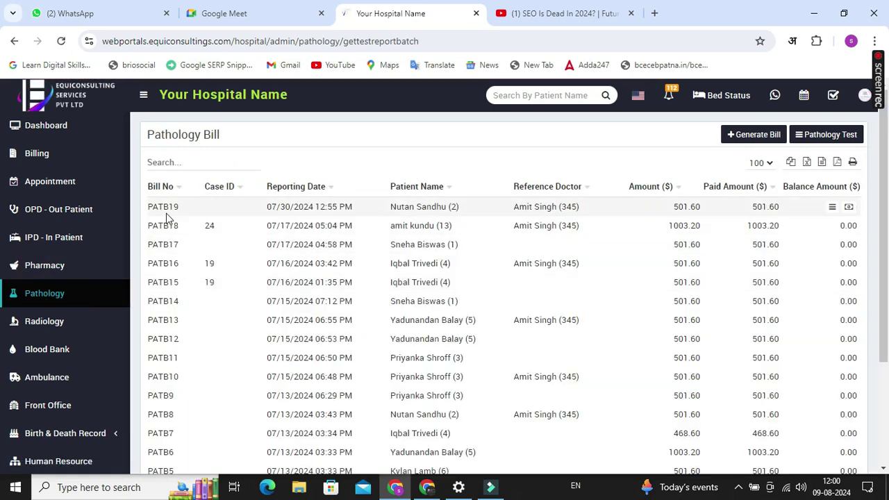
scroll(428, 286, "down", 2)
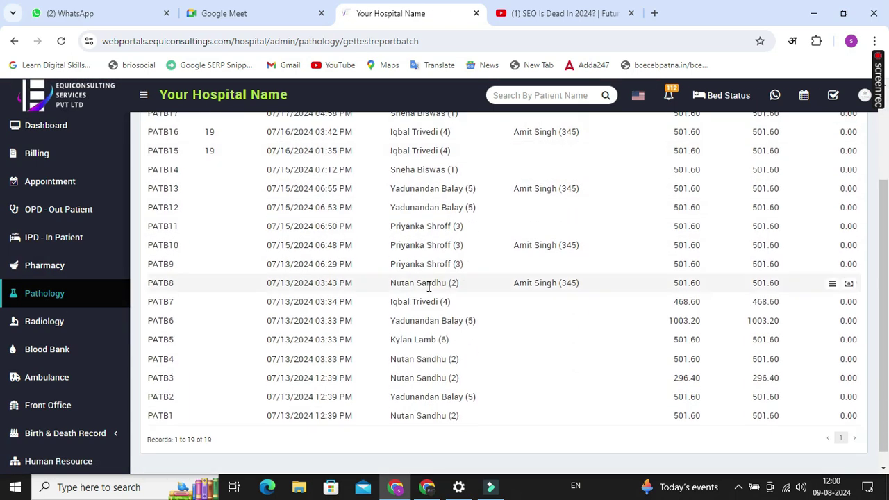
scroll(429, 287, "up", 2)
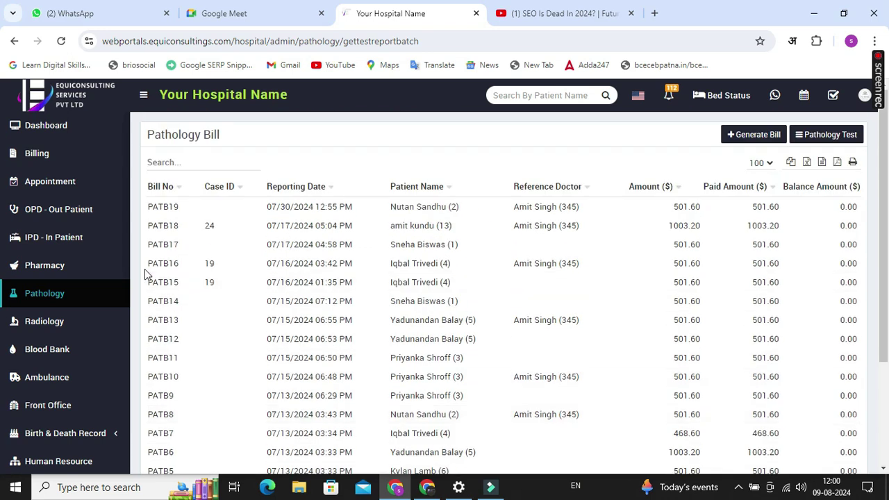
Review the Ambulance Call List and view the blank form for adding an ambulance call, closing it without saving.
scroll(66, 339, "down", 2)
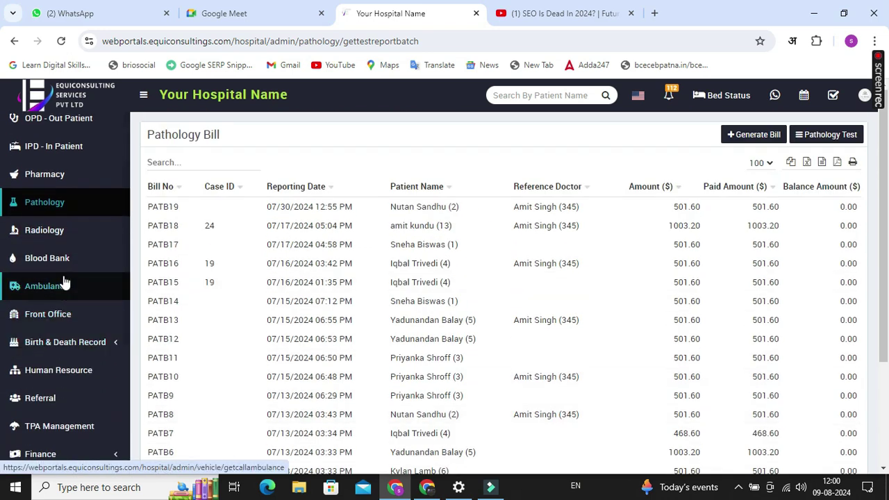
left_click(64, 284)
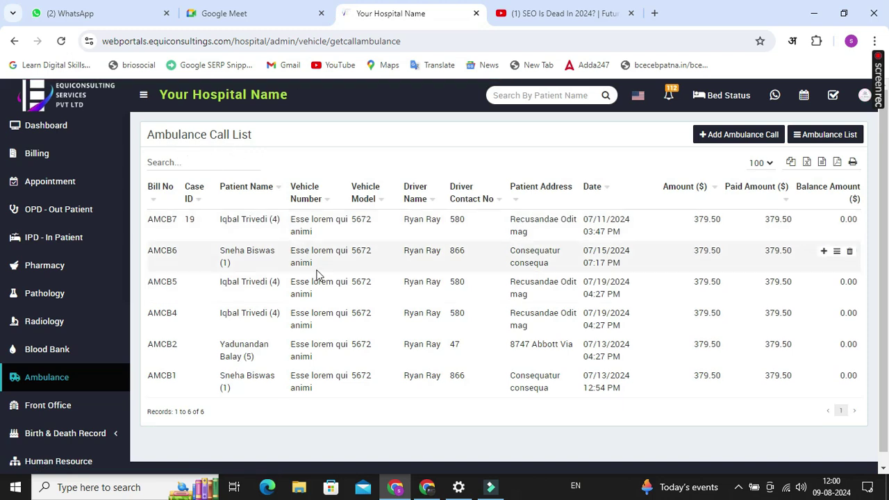
scroll(316, 274, "down", 1)
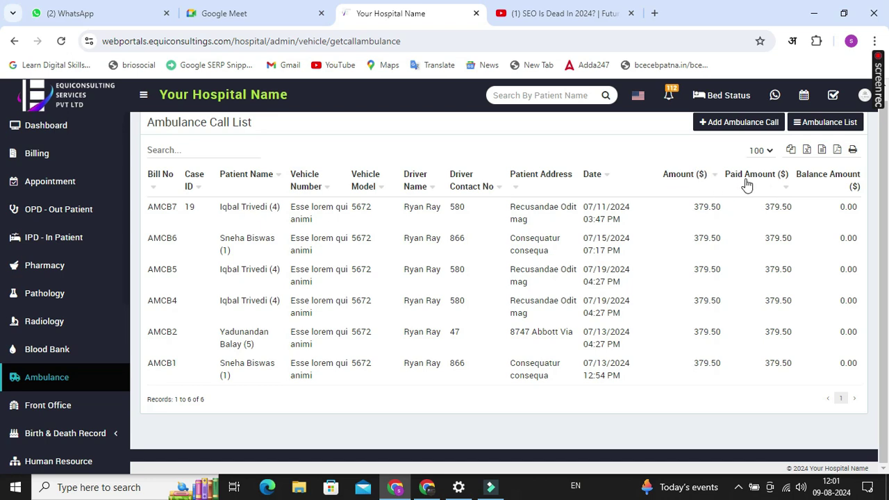
left_click(748, 127)
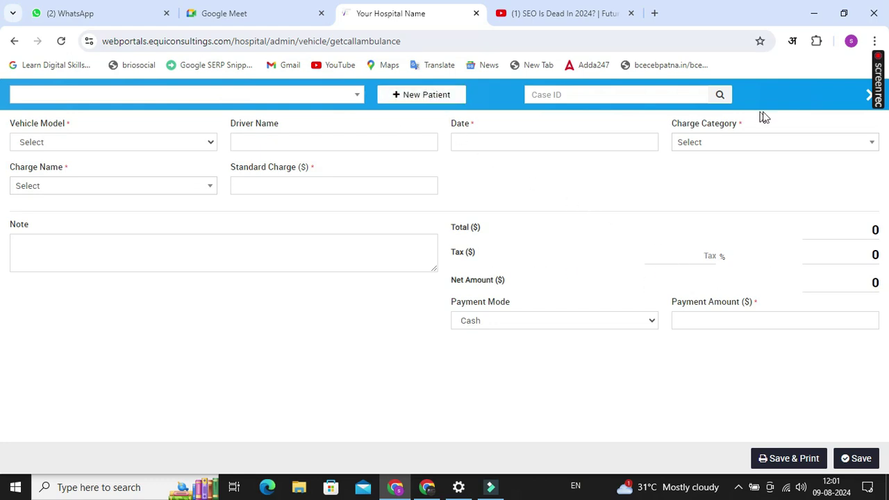
left_click(868, 94)
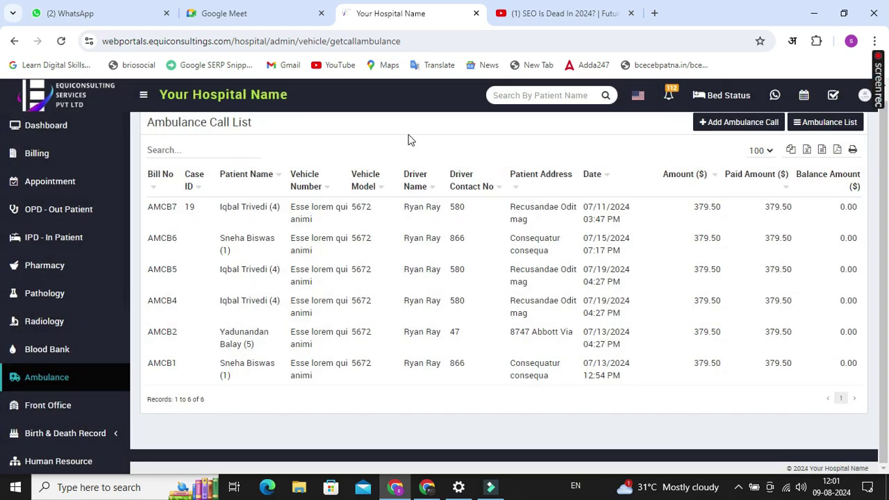
Open Birth Record under Birth & Death Record and view the blank Add Birth Record form, closing it without saving.
scroll(35, 323, "down", 3)
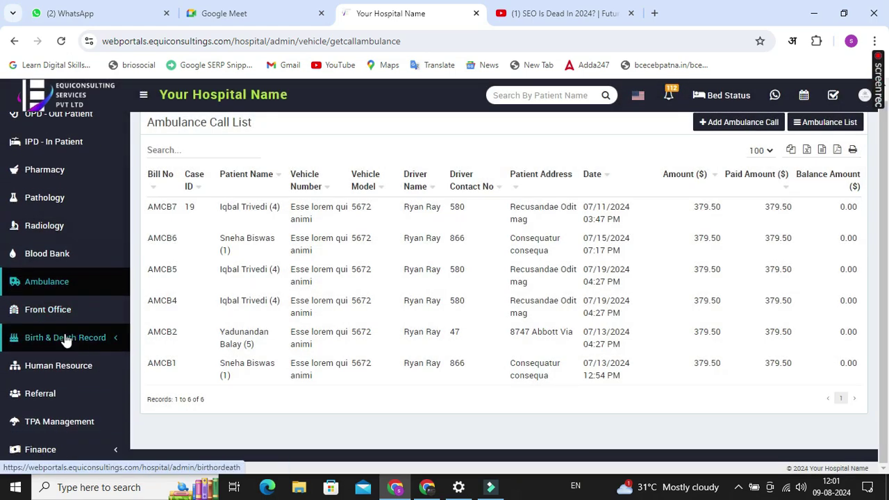
left_click(66, 338)
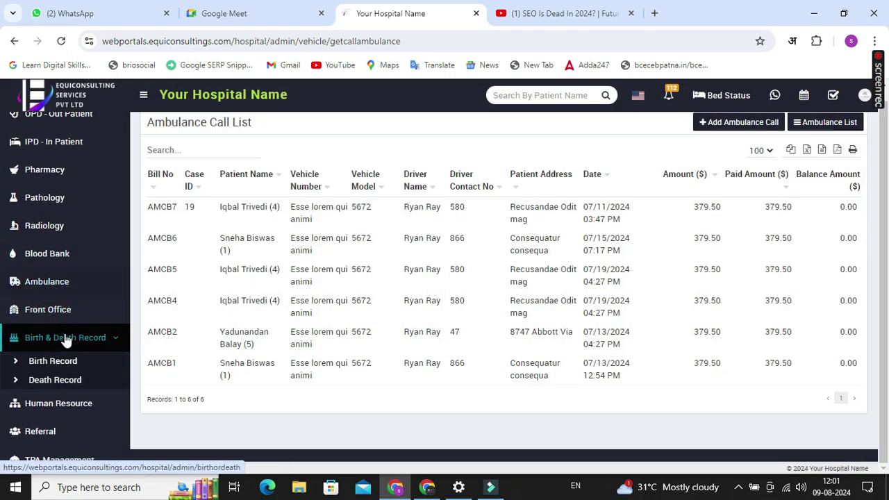
left_click(55, 362)
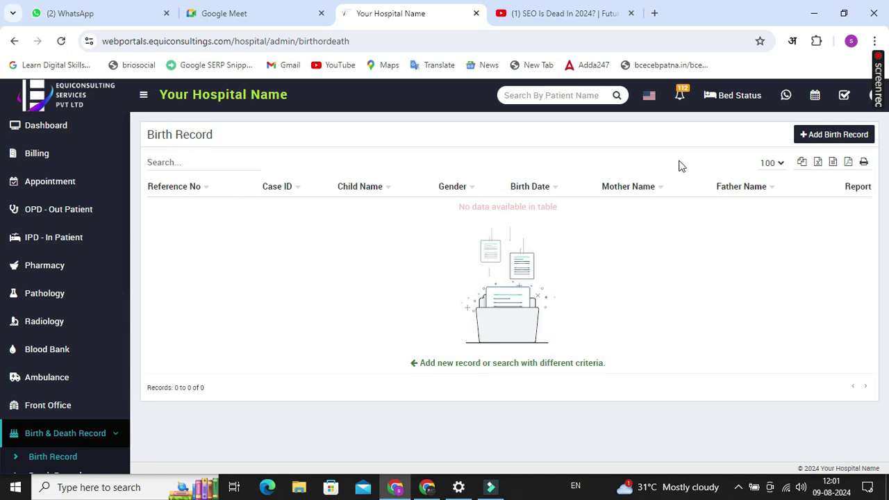
left_click(855, 137)
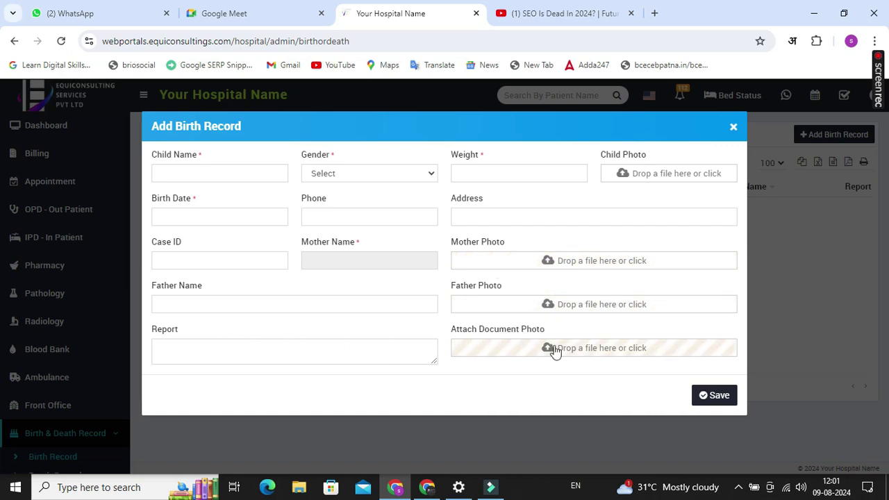
left_click(732, 128)
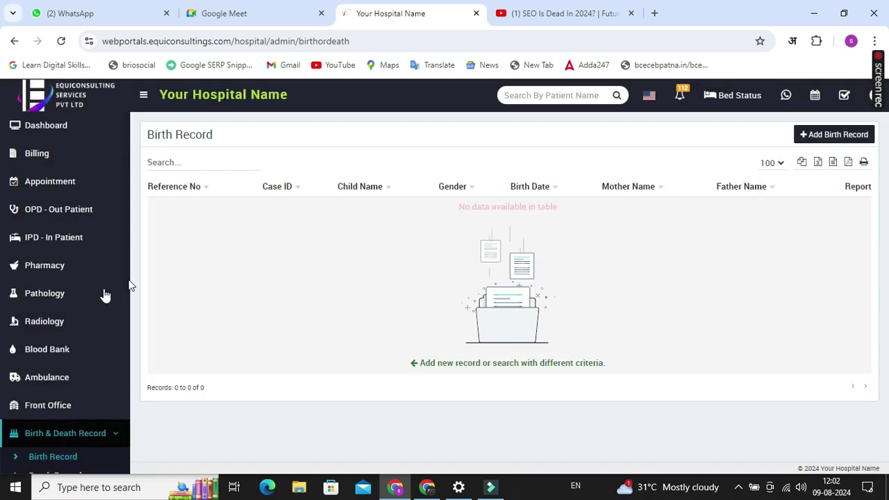
Open the Death Record list and view the blank Add Death Record form, closing it without saving.
scroll(91, 300, "down", 3)
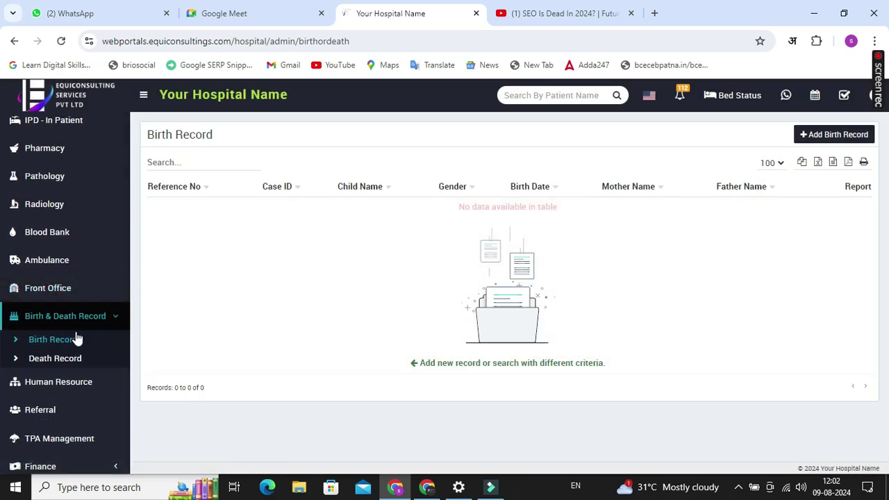
left_click(48, 360)
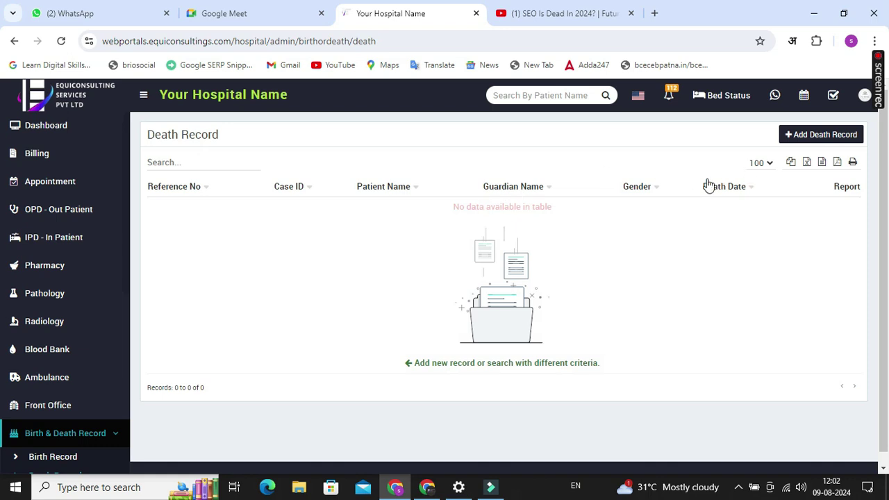
left_click(823, 136)
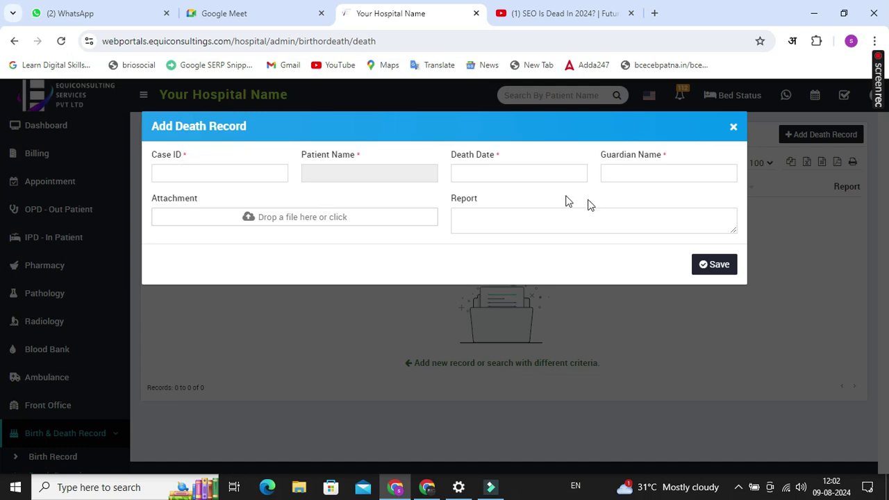
left_click(738, 128)
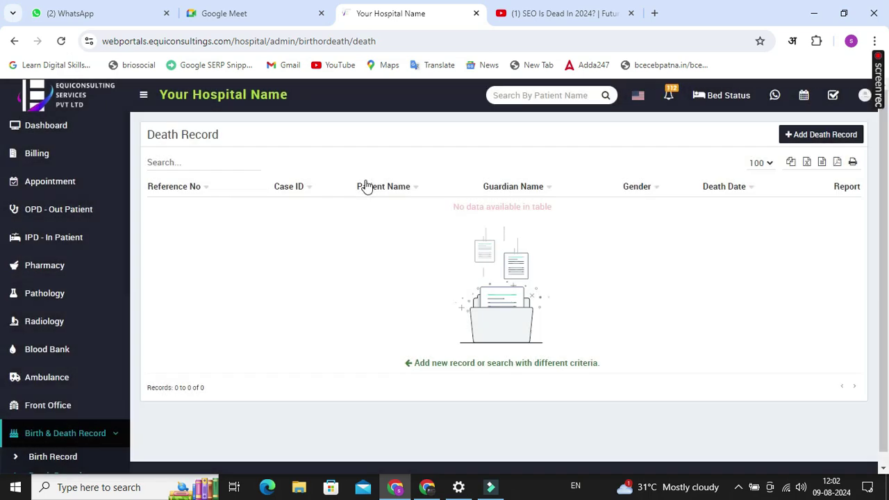
View the Human Resource module's Staff Directory and open its Payroll page.
scroll(121, 254, "down", 3)
scroll(121, 255, "down", 1)
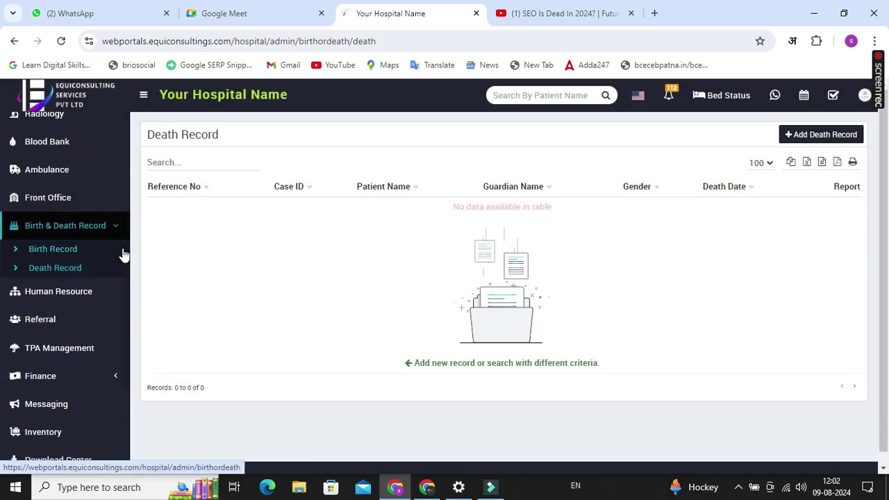
left_click(60, 291)
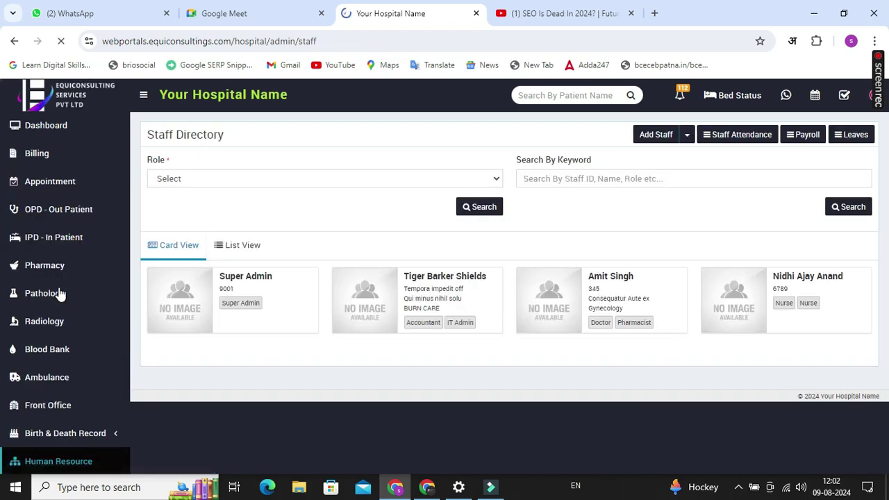
mouse_move(265, 280)
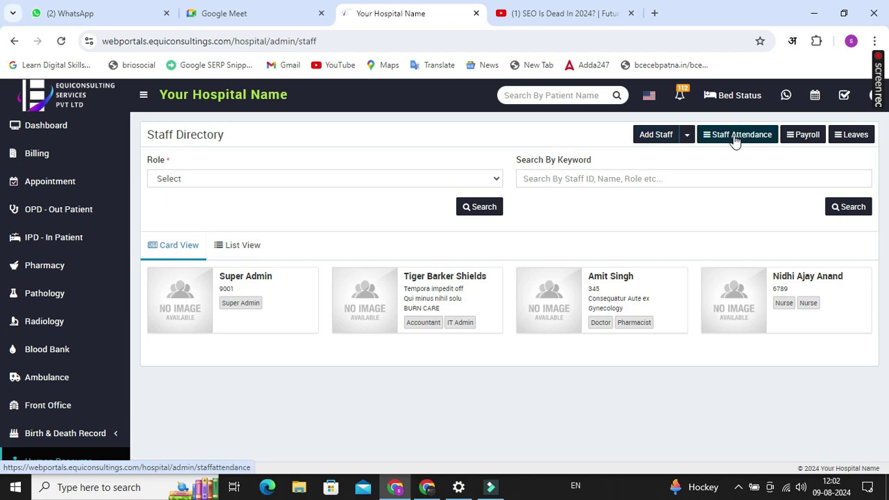
left_click(804, 135)
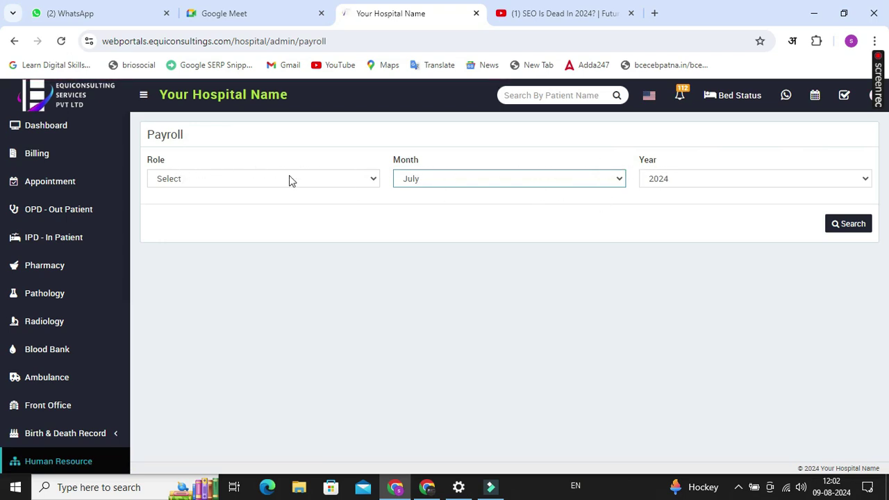
Open the Income list under Finance and view the blank Add Income form, closing it without saving.
scroll(54, 311, "down", 5)
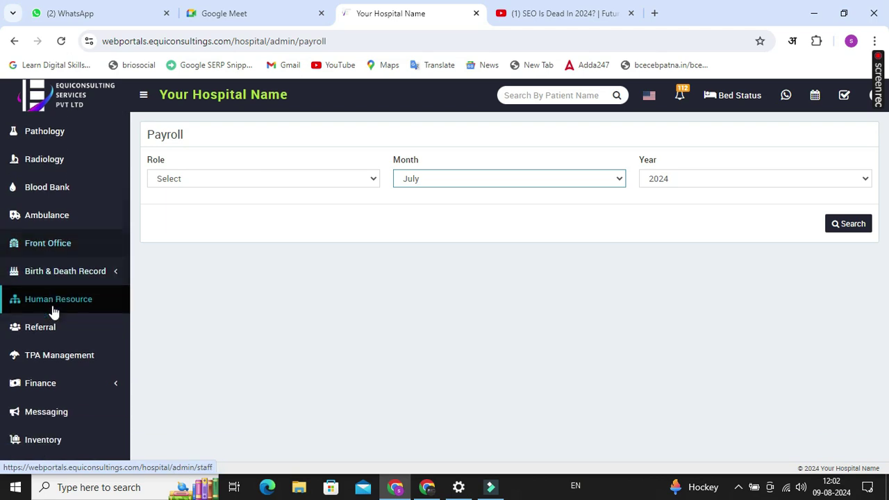
scroll(54, 311, "down", 2)
left_click(62, 280)
left_click(35, 309)
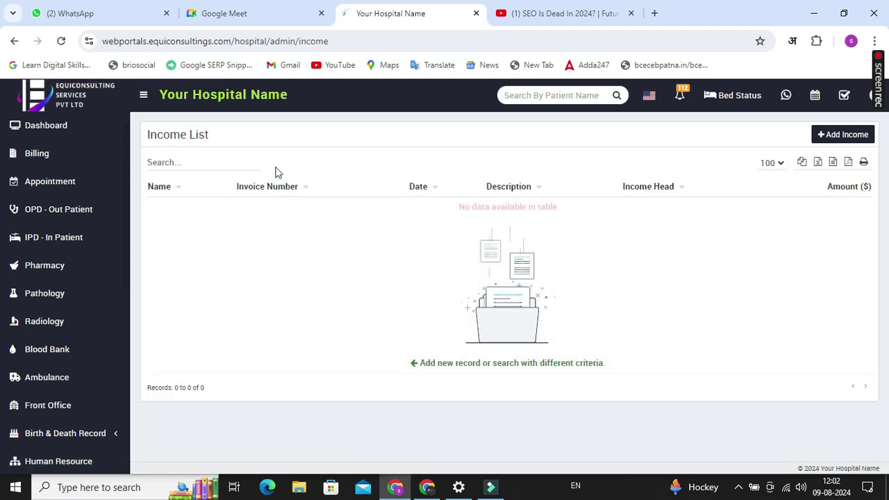
left_click(858, 139)
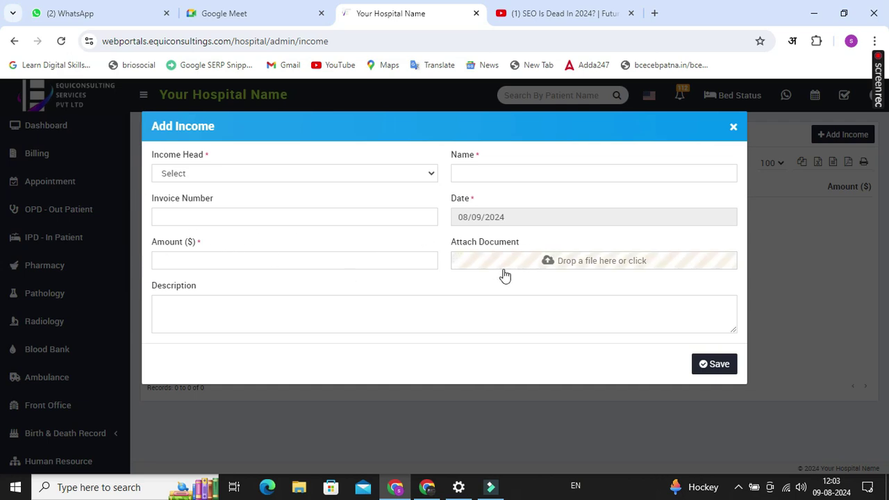
left_click(736, 131)
Open the Expenses list under Finance and view the blank Add Expense form, closing it without saving.
scroll(91, 309, "down", 2)
scroll(91, 309, "down", 3)
left_click(40, 354)
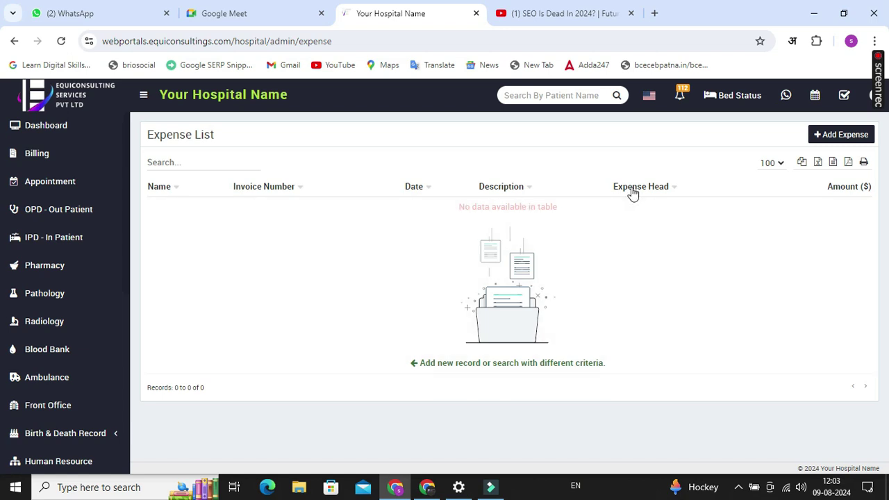
left_click(850, 135)
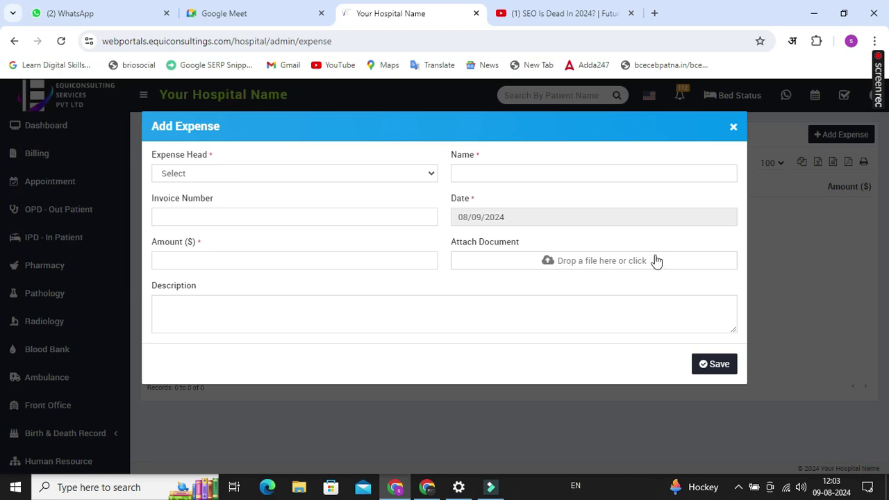
left_click(737, 131)
Look through the available report types under Reports and open the Daily Transaction Report page.
scroll(8, 294, "down", 3)
scroll(7, 292, "down", 2)
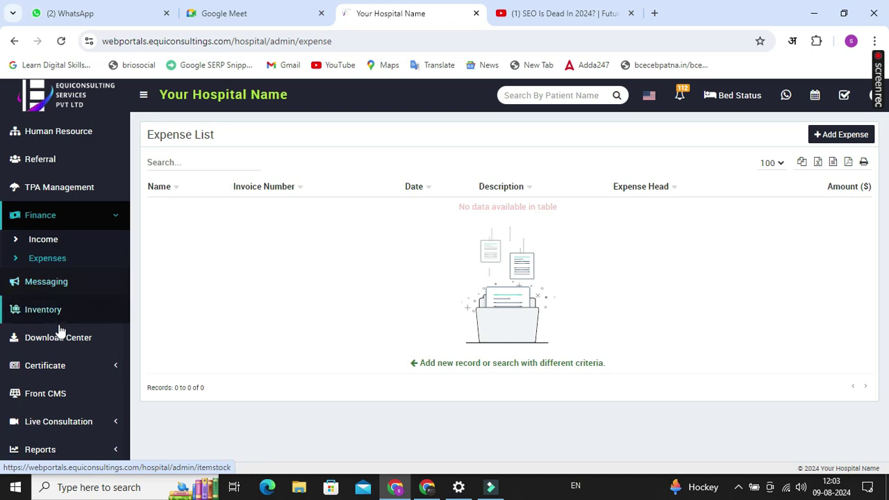
scroll(59, 333, "down", 1)
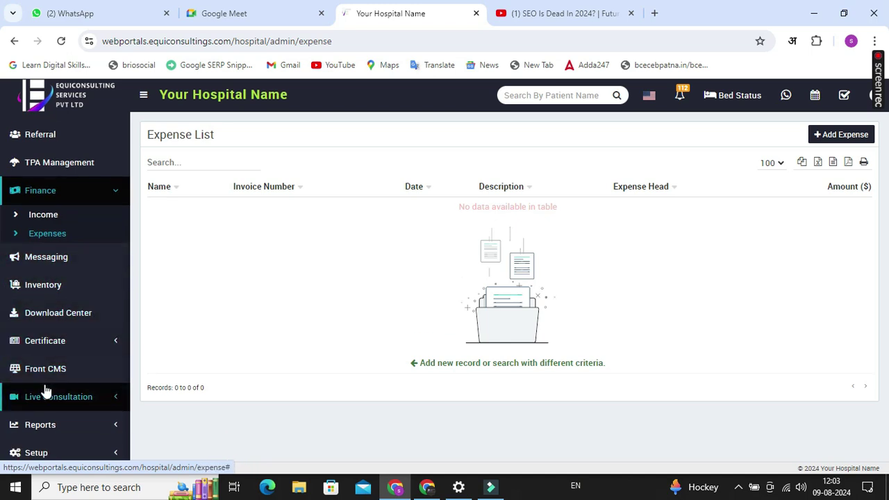
left_click(50, 430)
scroll(38, 424, "down", 1)
scroll(101, 423, "down", 6)
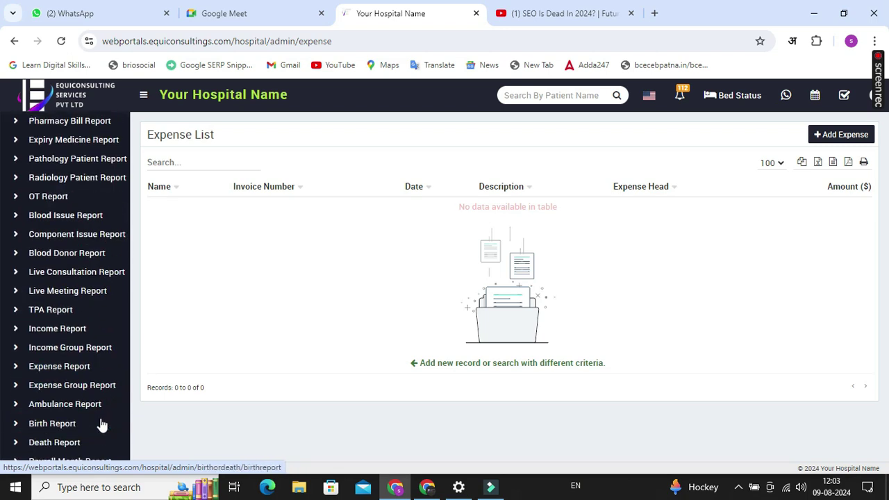
scroll(99, 365, "up", 4)
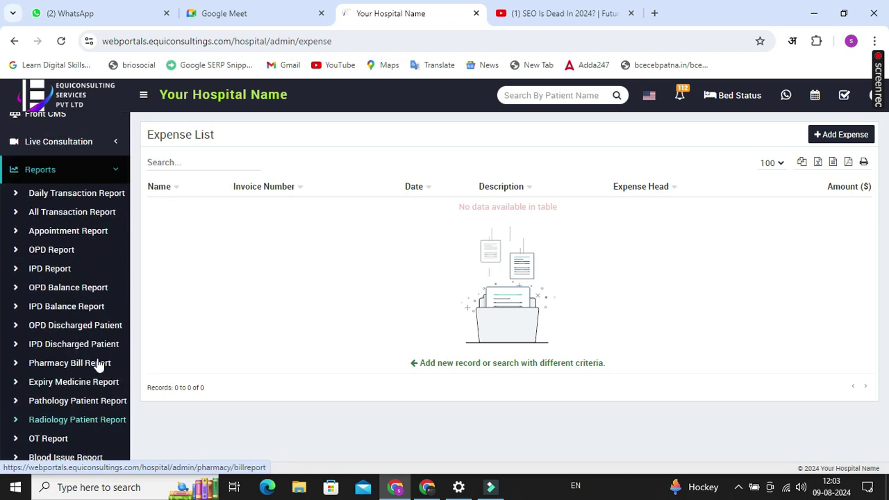
scroll(100, 365, "up", 1)
left_click(70, 236)
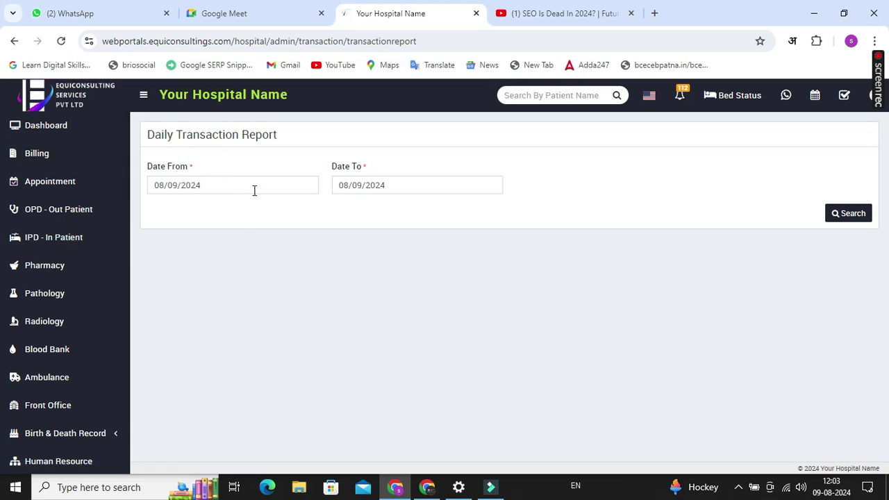
scroll(78, 340, "down", 5)
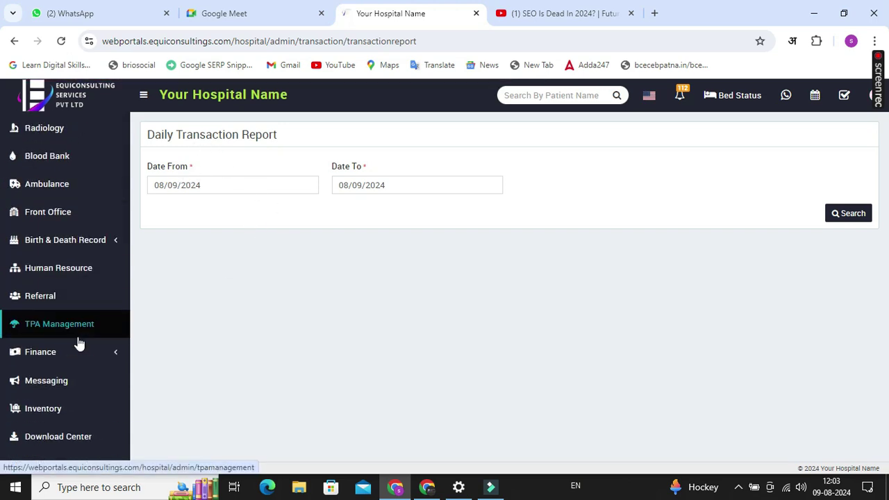
Look through the remaining report types under Reports, and open the Hospital Charges page under Setup.
scroll(78, 341, "down", 3)
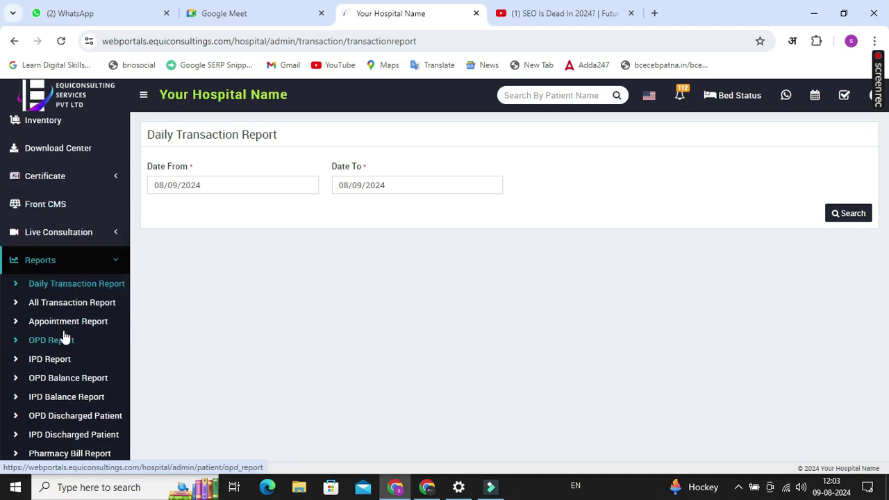
scroll(69, 308, "down", 1)
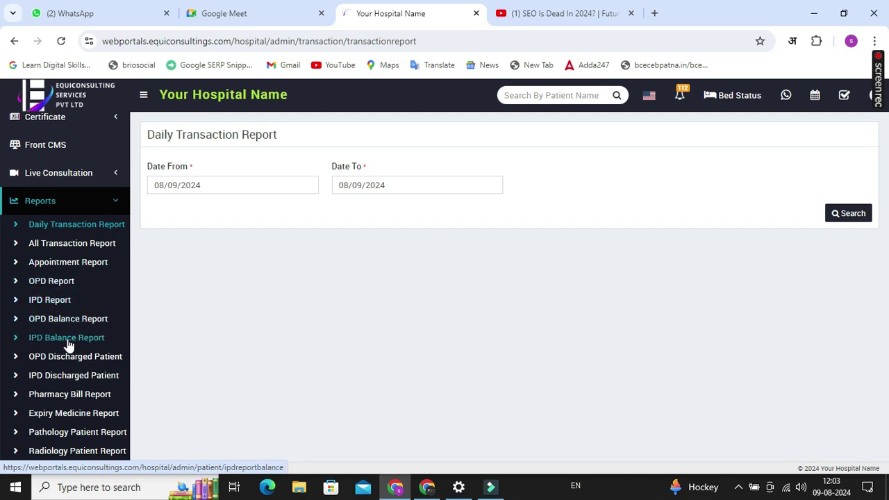
scroll(68, 345, "down", 6)
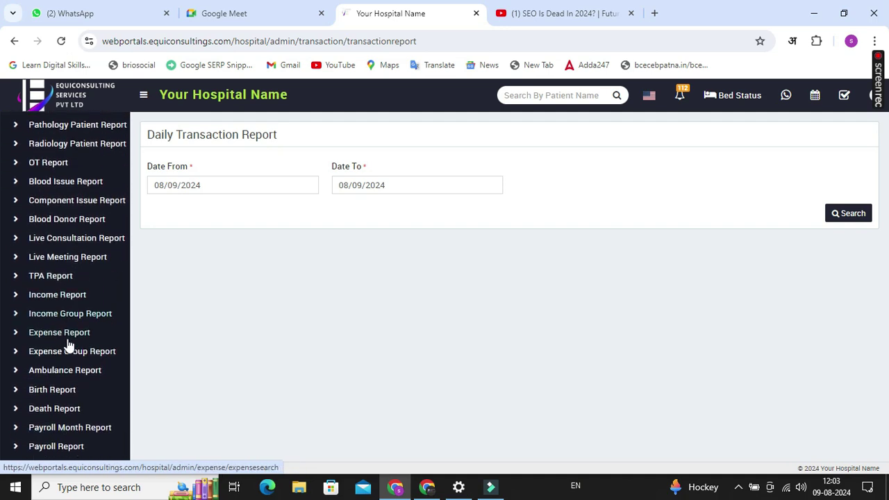
scroll(68, 345, "down", 3)
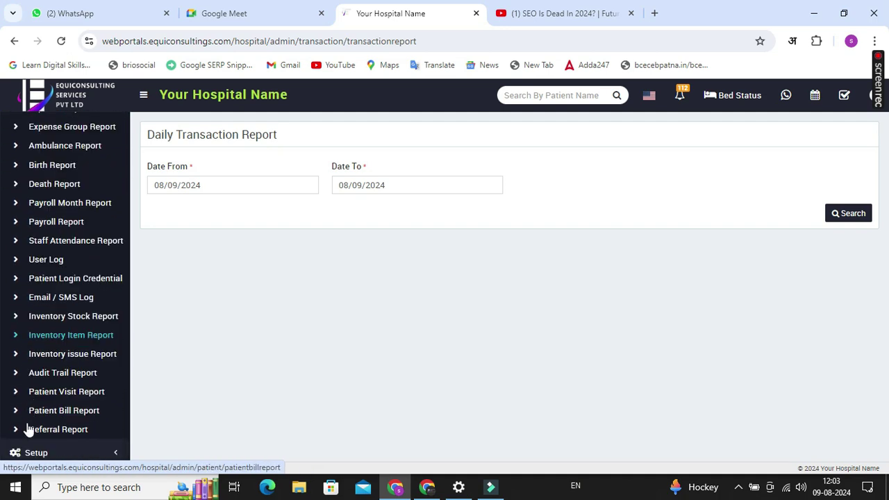
left_click(40, 452)
scroll(40, 452, "down", 5)
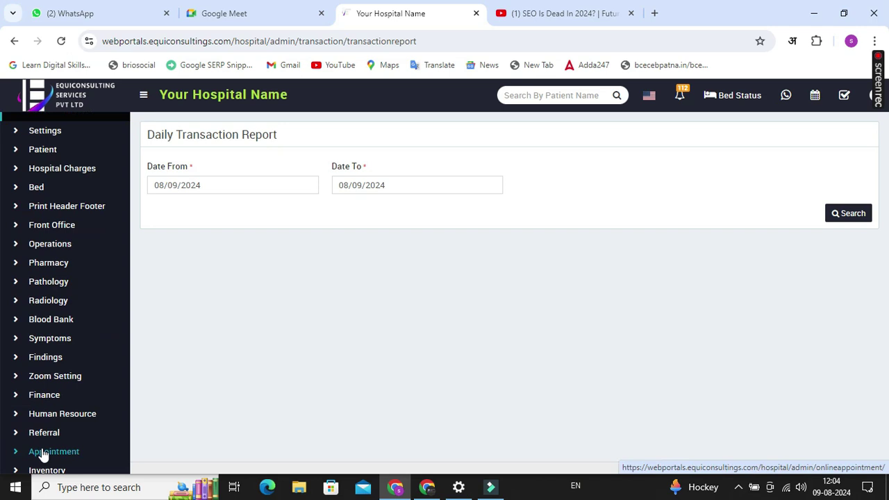
scroll(49, 300, "up", 3)
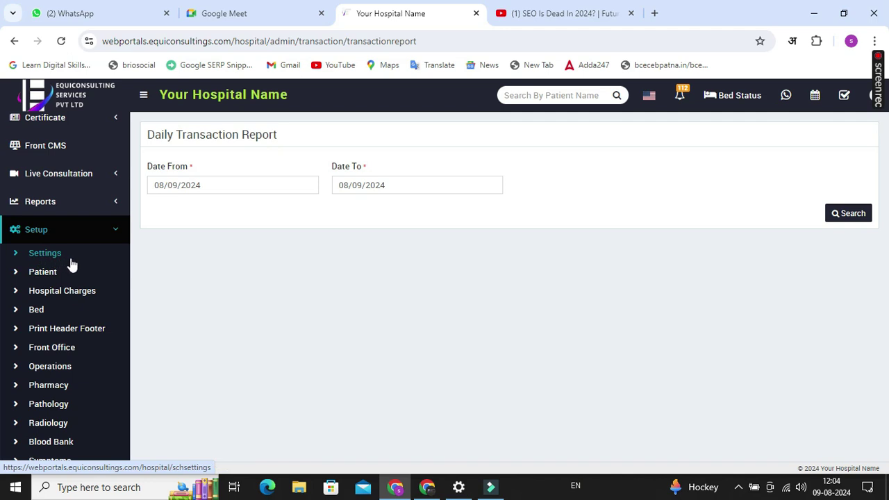
left_click(80, 293)
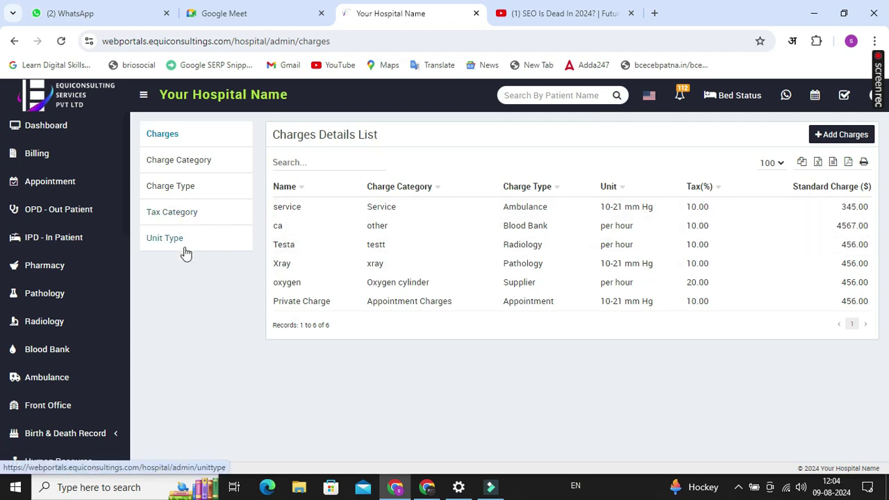
Open the Bed page under Setup and look through the Bed Status list to its end.
scroll(56, 276, "down", 7)
scroll(57, 277, "down", 3)
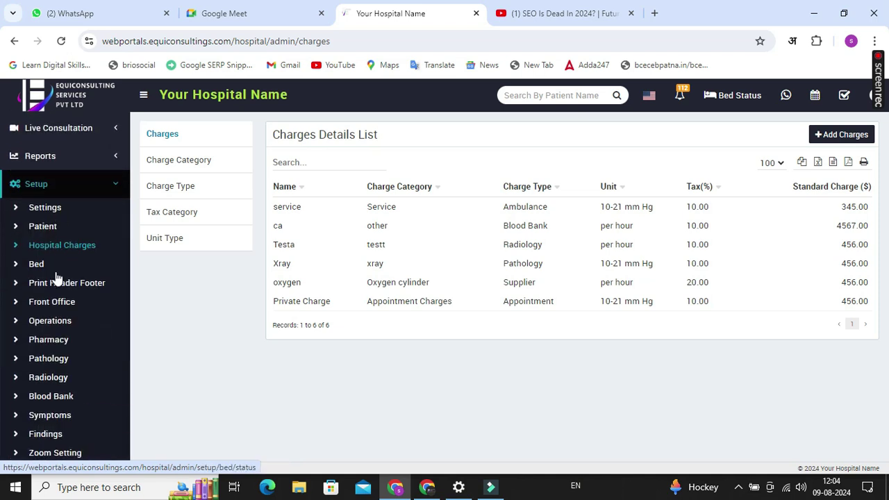
left_click(36, 196)
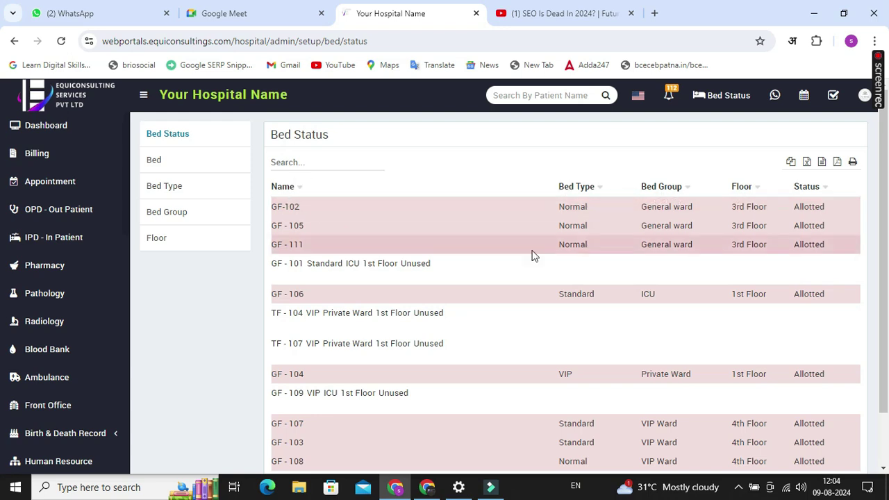
scroll(494, 270, "down", 2)
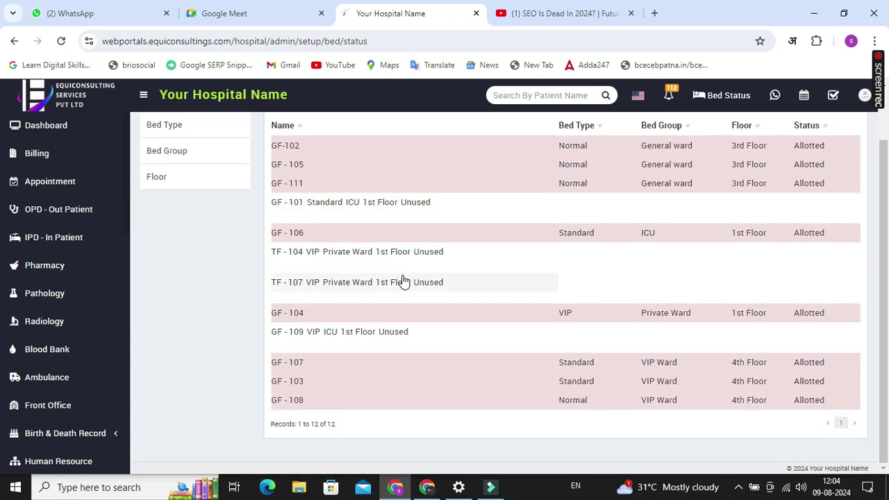
scroll(85, 301, "down", 1)
scroll(86, 307, "down", 8)
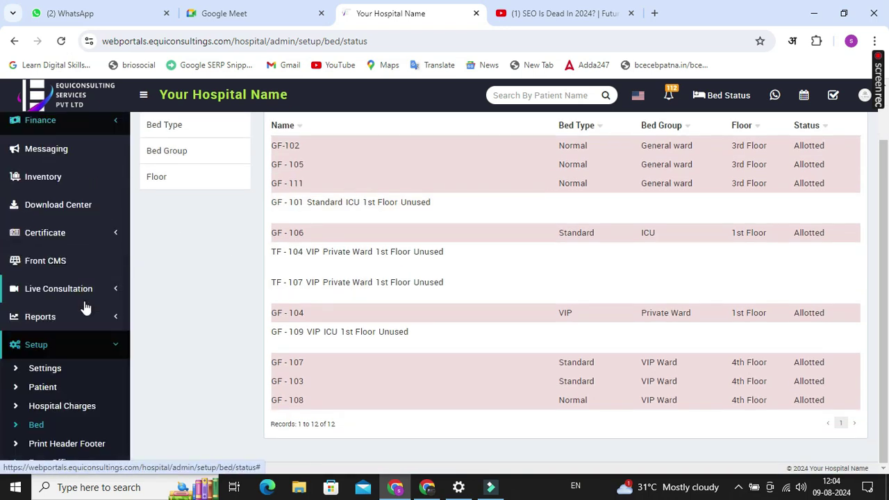